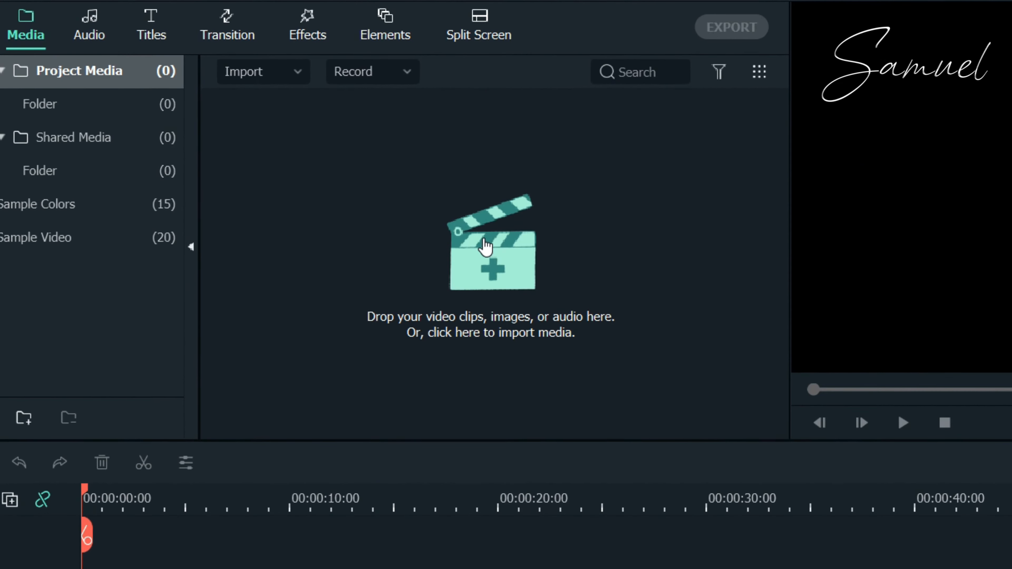
Step: Dismiss the import picker and open the 'lower third in filmora' folder in File Explorer
left_click(495, 273)
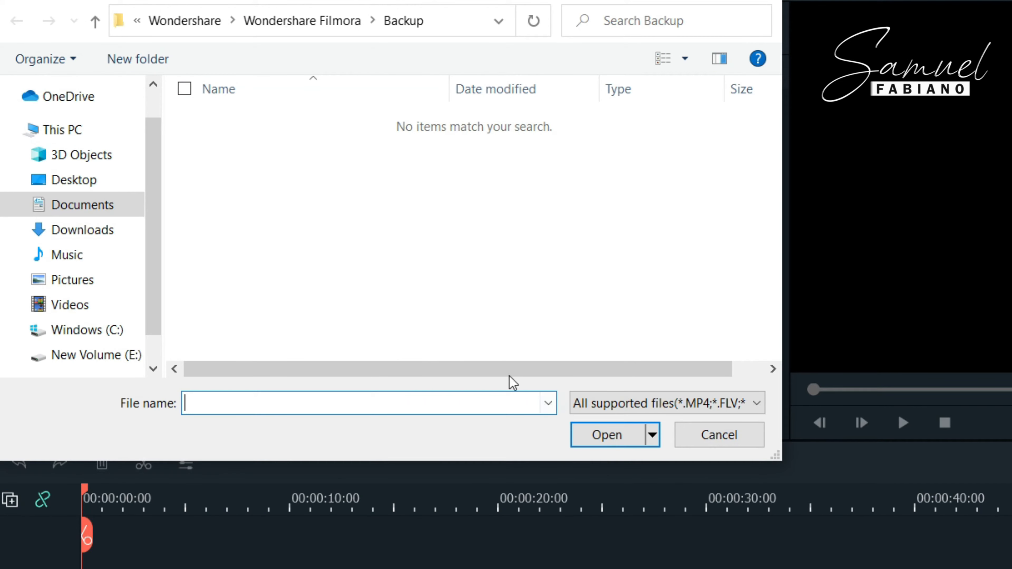
left_click(738, 435)
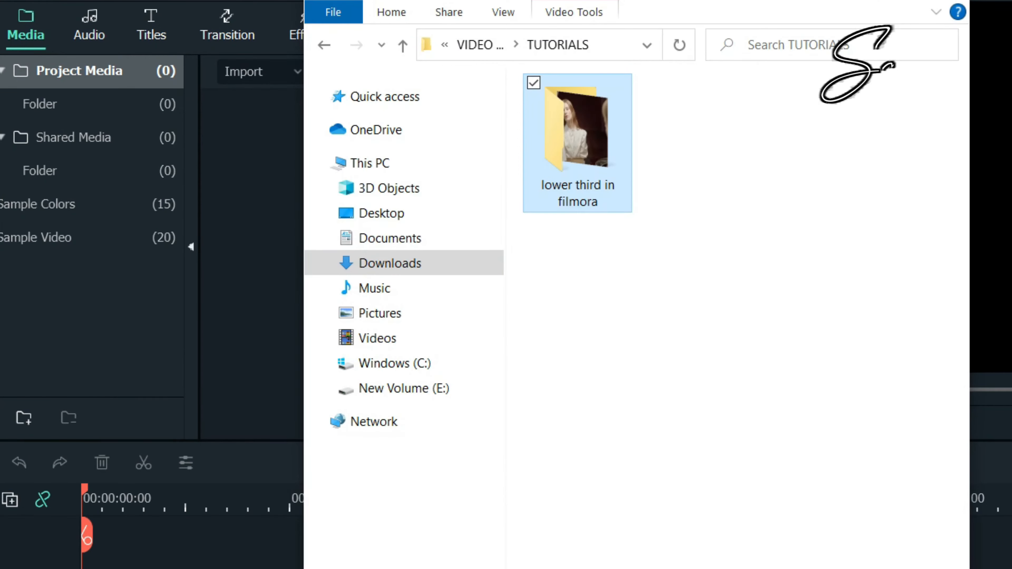
left_click(559, 418)
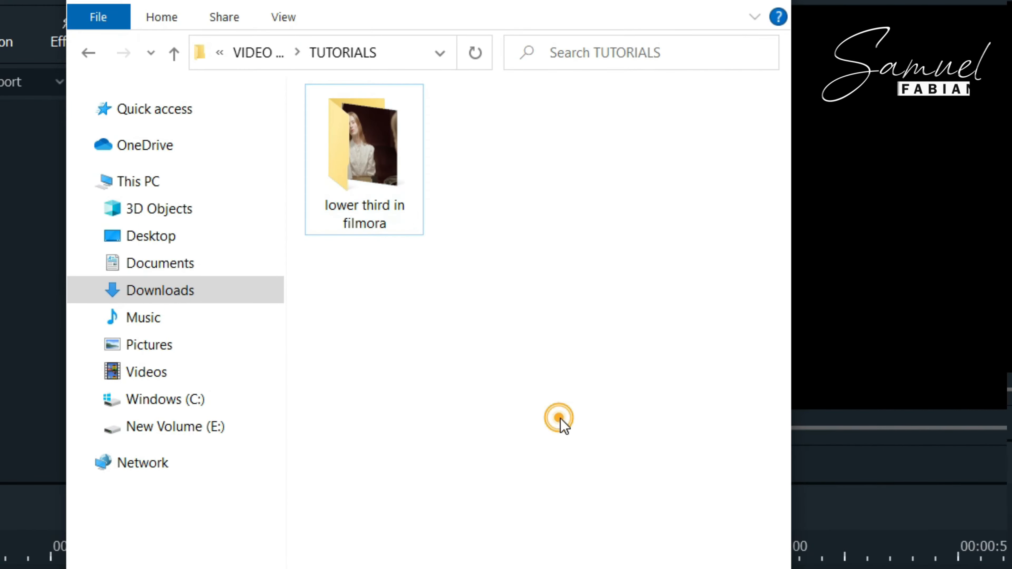
left_click(367, 177)
double_click(370, 183)
Step: Drag the pexels-cottonbro-6877499 MP4 into Filmora's project media panel
left_click_drag(472, 373, 353, 148)
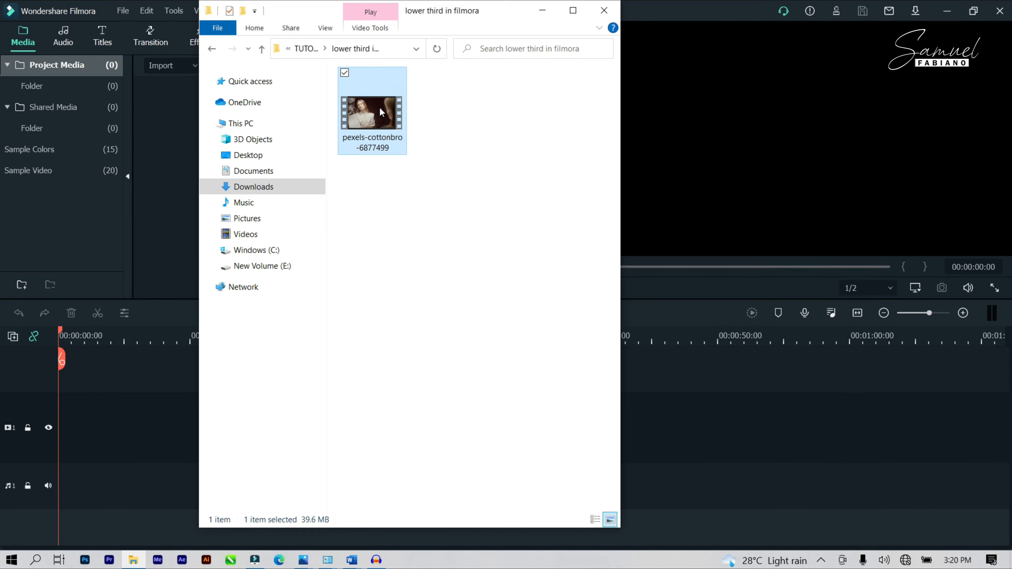
left_click_drag(378, 161, 27, 167)
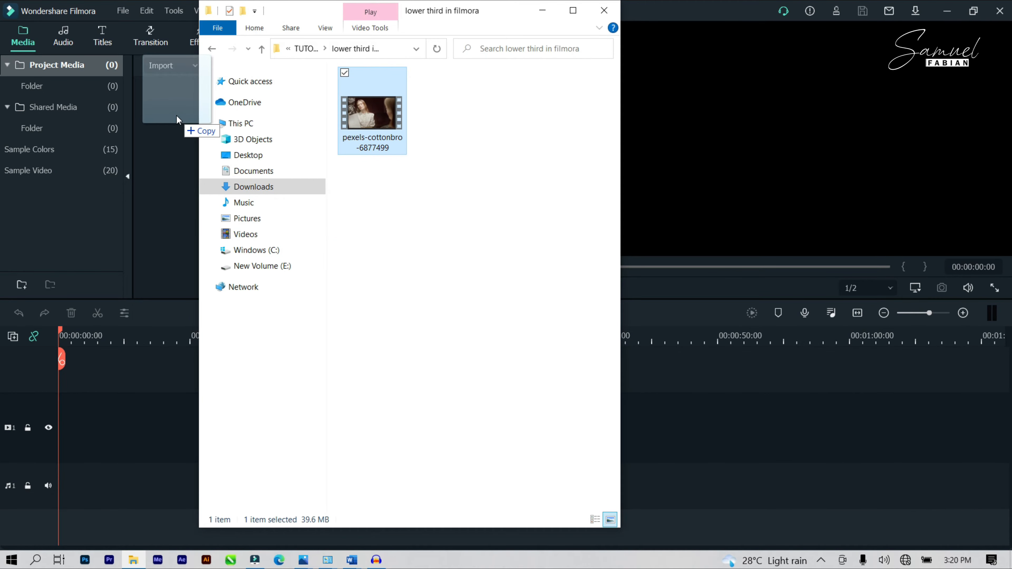
left_click_drag(177, 115, 176, 117)
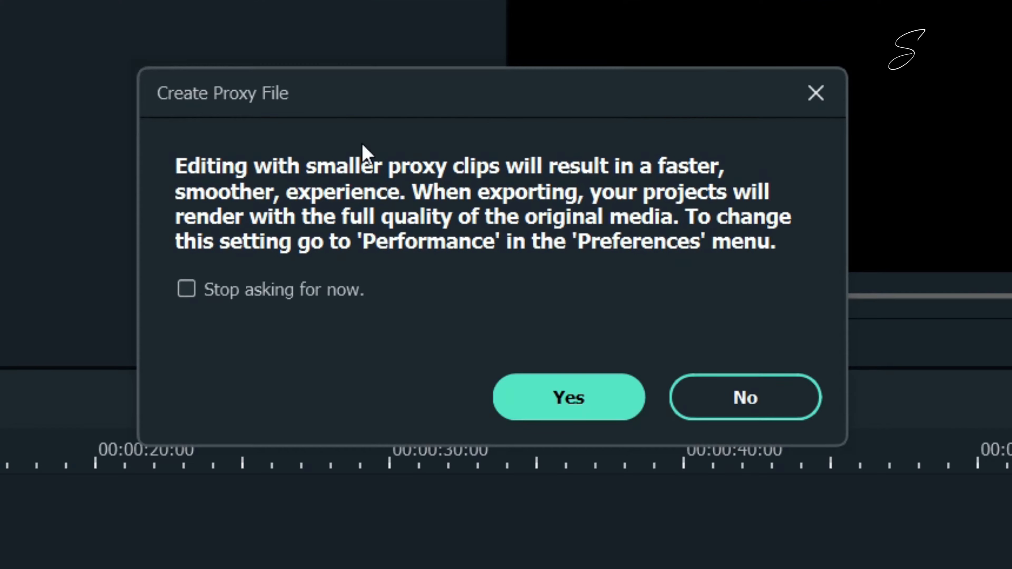
Step: Create a proxy, drop the clip on the first video track, and keep 1920 x 1080 25fps
left_click(602, 402)
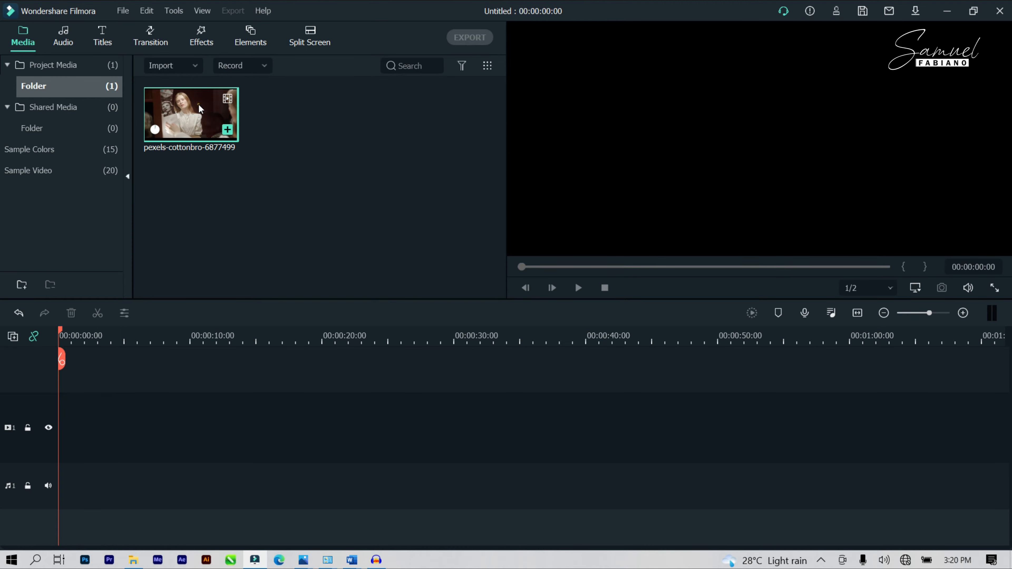
left_click_drag(199, 108, 48, 424)
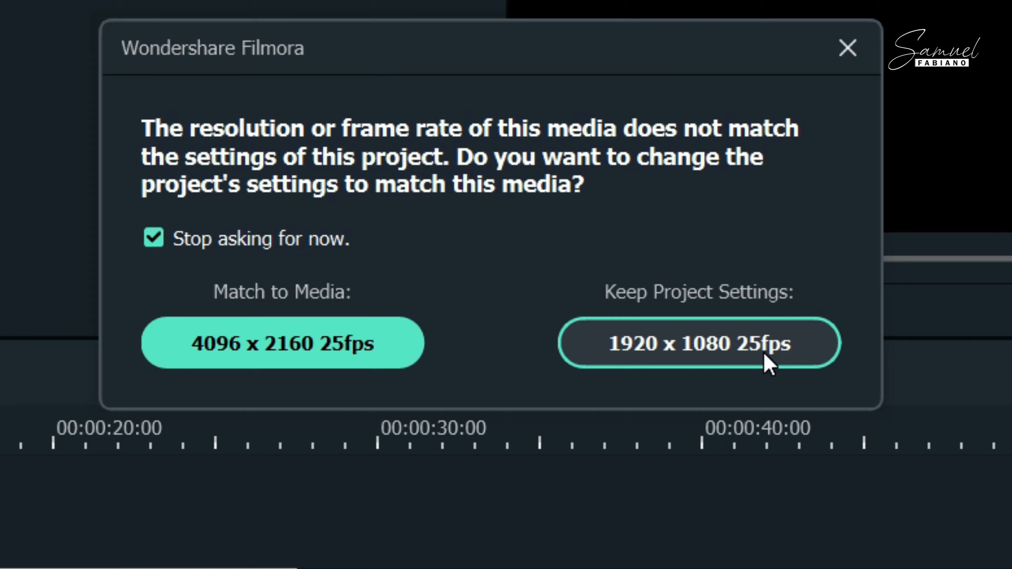
left_click(767, 360)
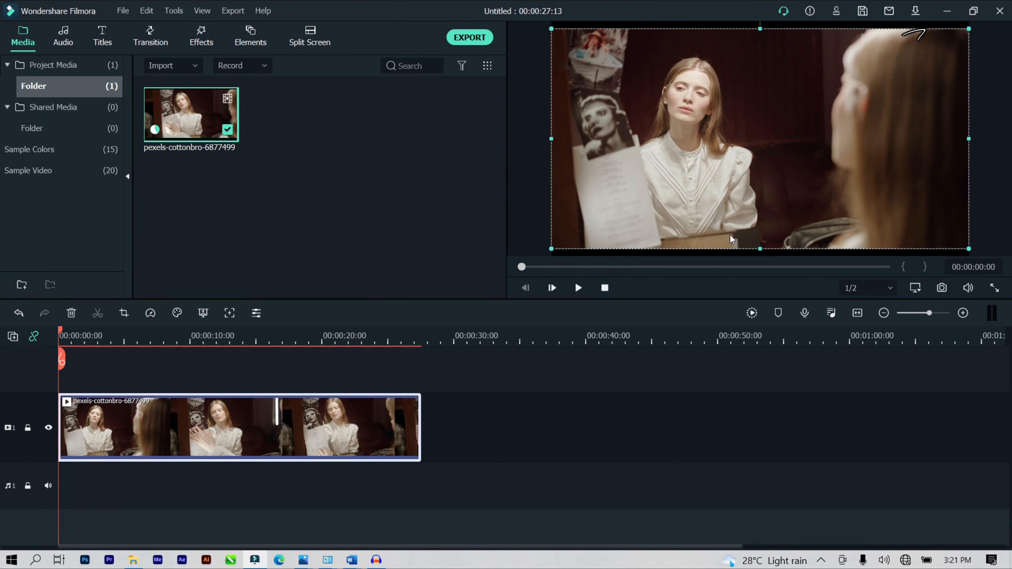
Step: Place the Basic 6 title on the second track above the clip and open its edit panel
left_click(476, 423)
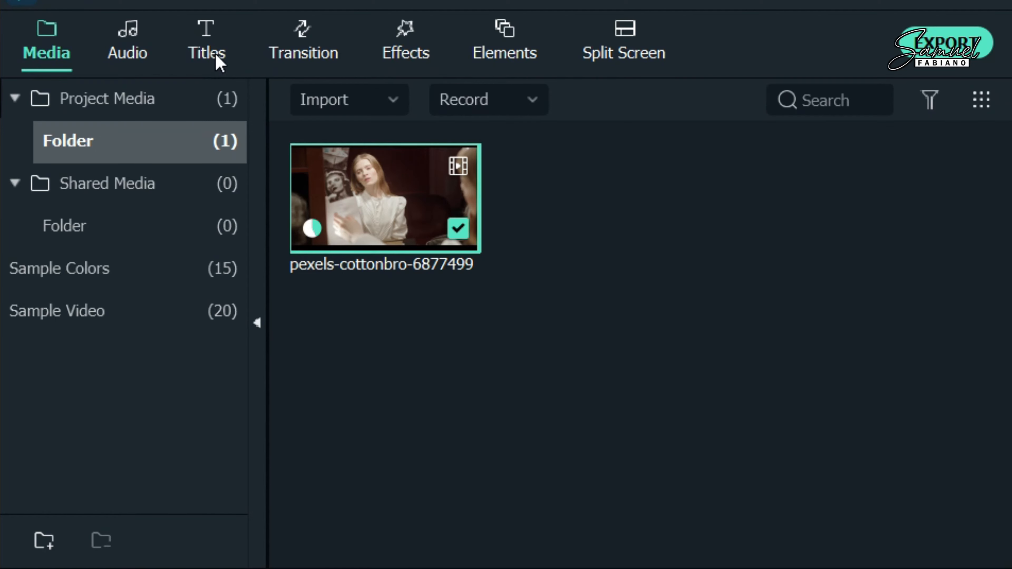
left_click(219, 63)
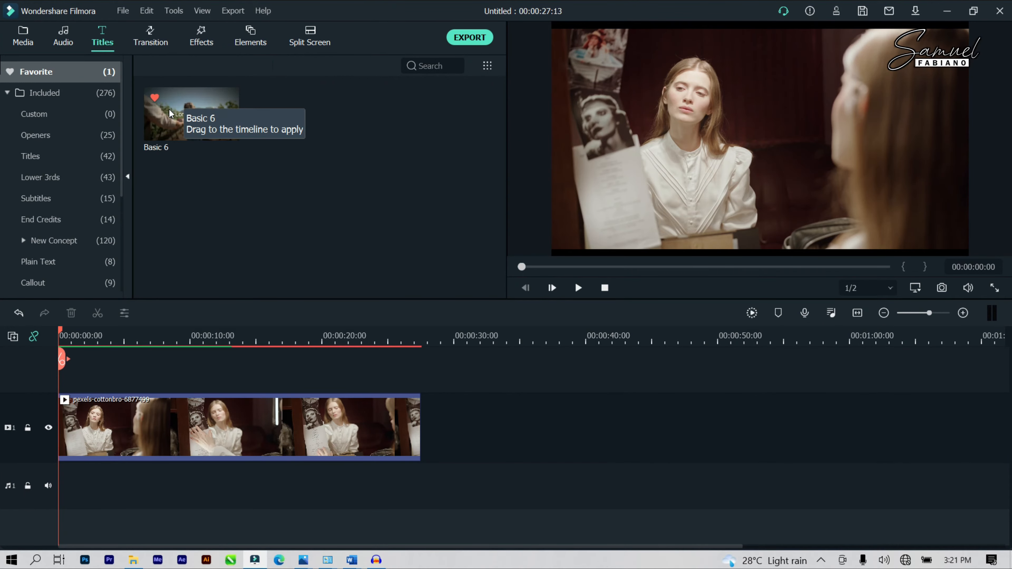
left_click_drag(170, 114, 62, 386)
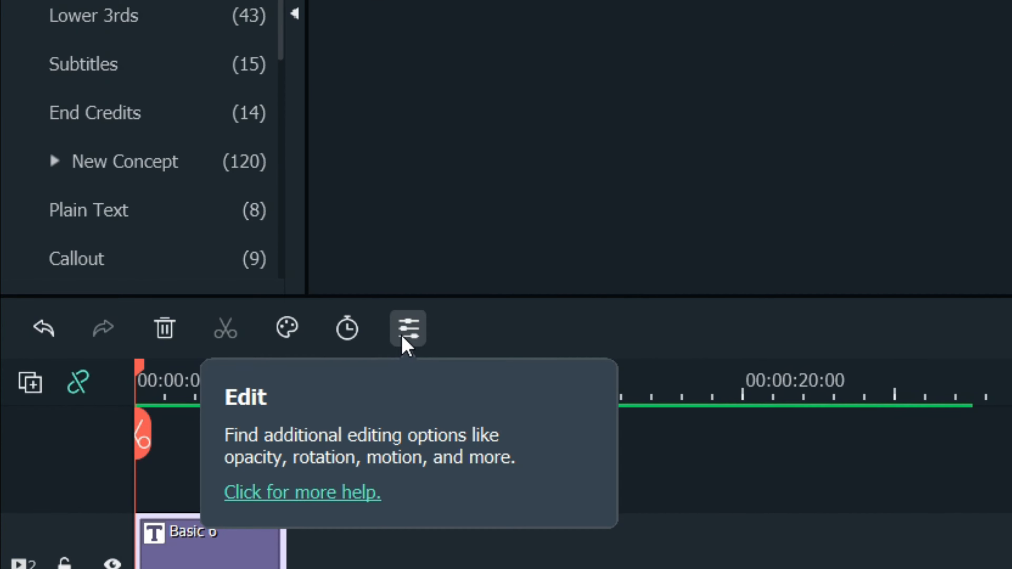
left_click(403, 337)
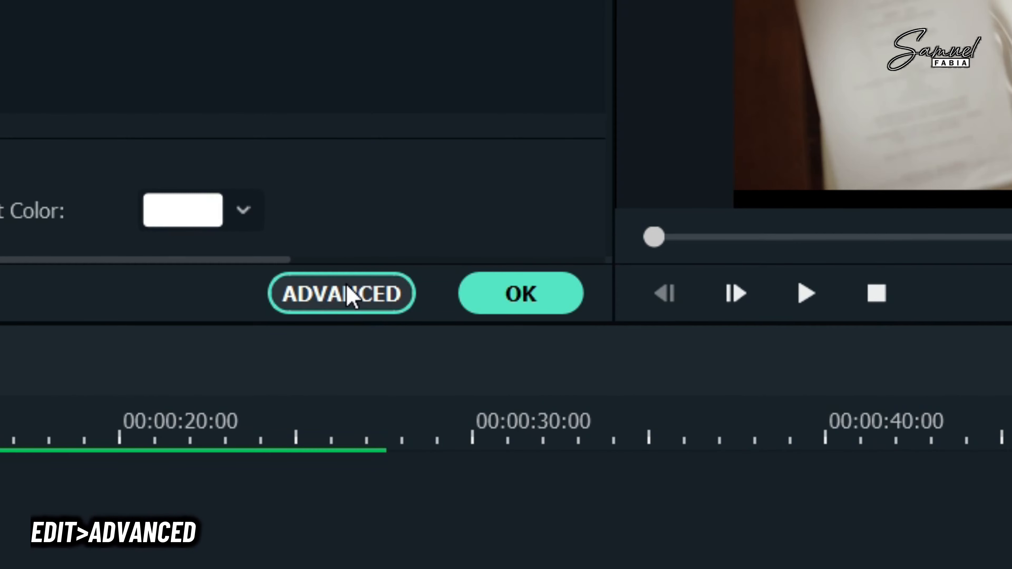
Step: Open Advanced Text Edit for the title and deselect the Lorem ipsum text box
left_click(381, 303)
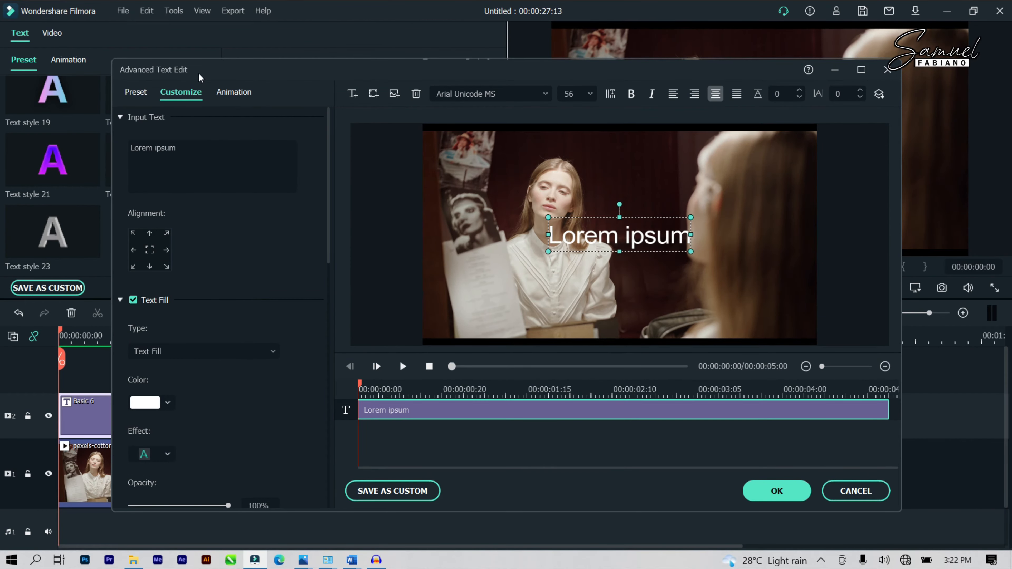
left_click_drag(243, 70, 175, 53)
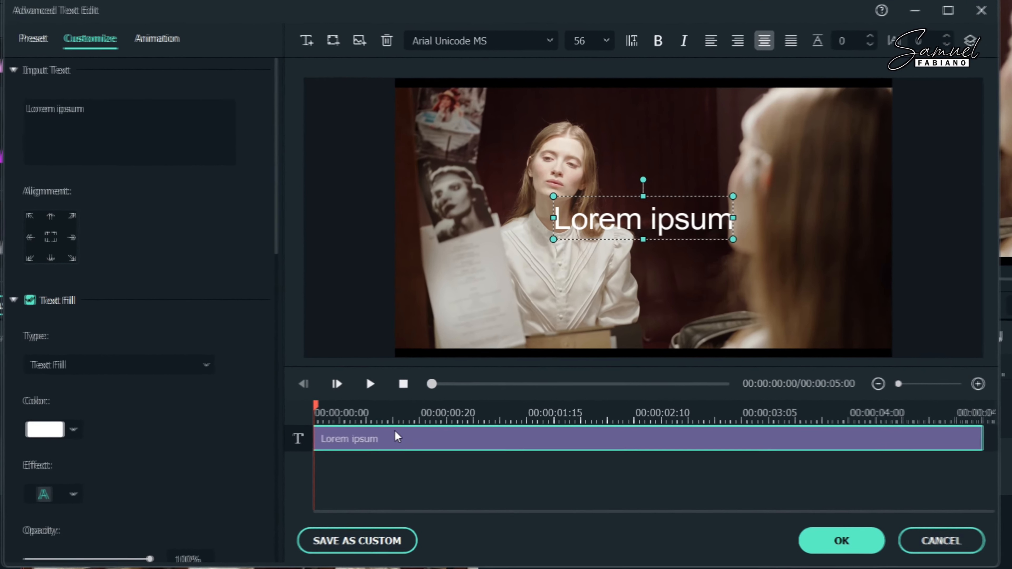
left_click(377, 470)
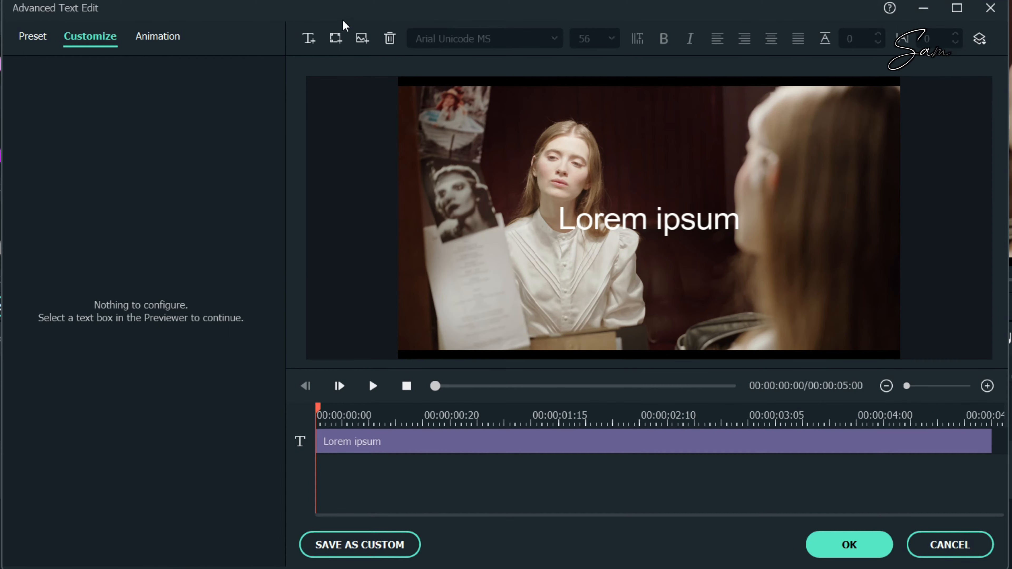
Step: Add a rounded grey TEXT HERE square, moved to the lower left and widened into a bar
left_click(336, 45)
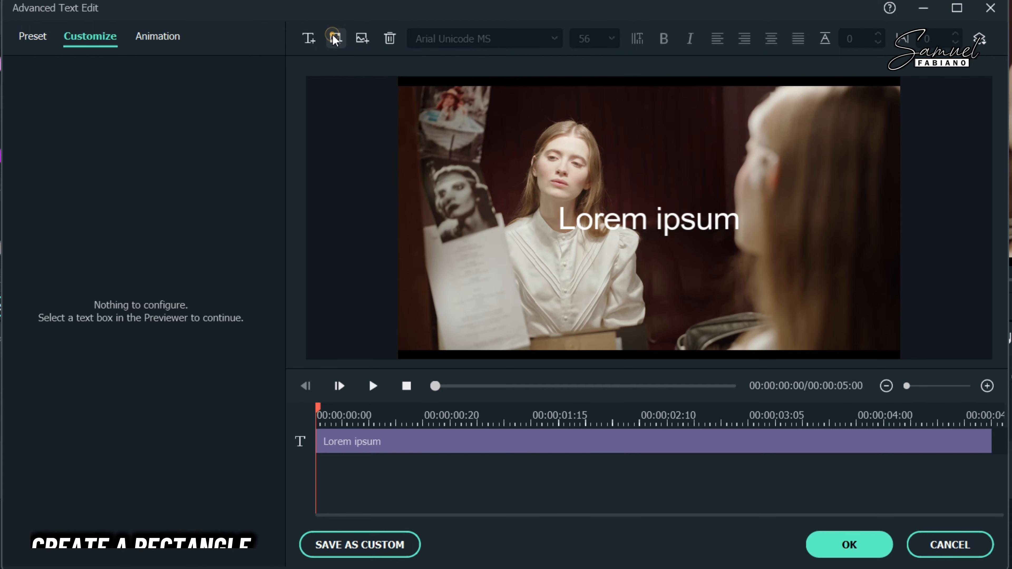
left_click(335, 39)
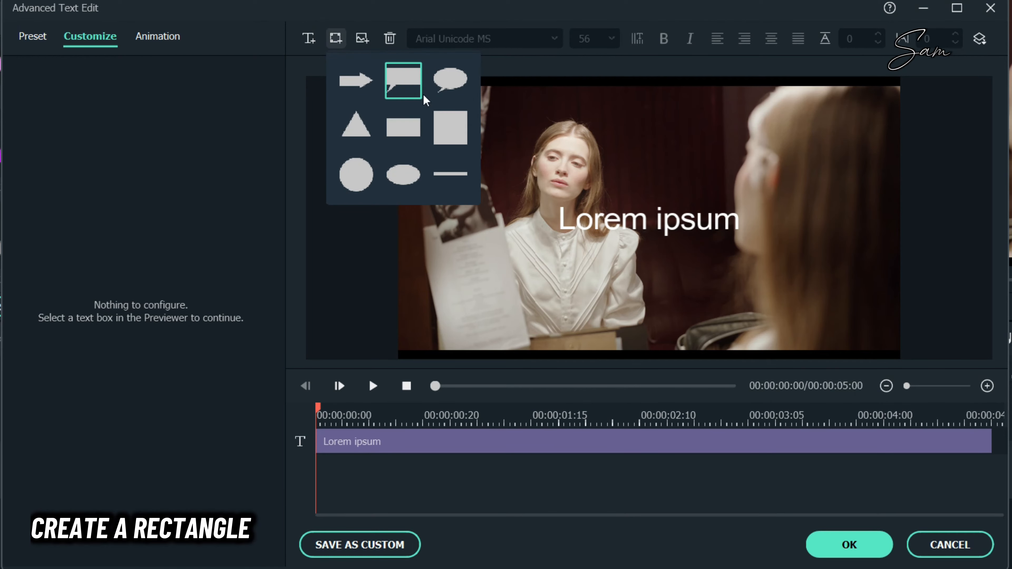
left_click(458, 122)
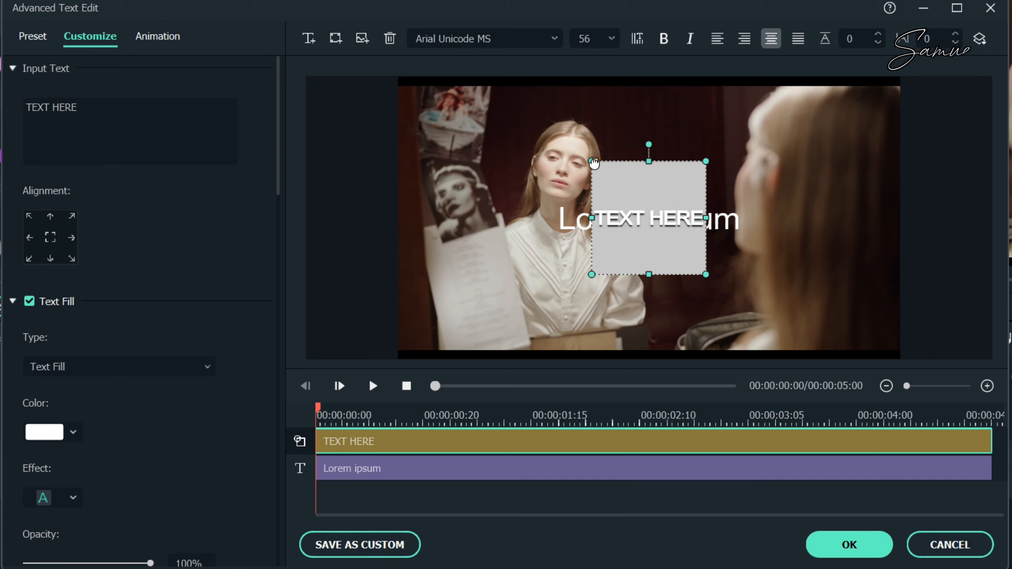
left_click_drag(596, 163, 551, 162)
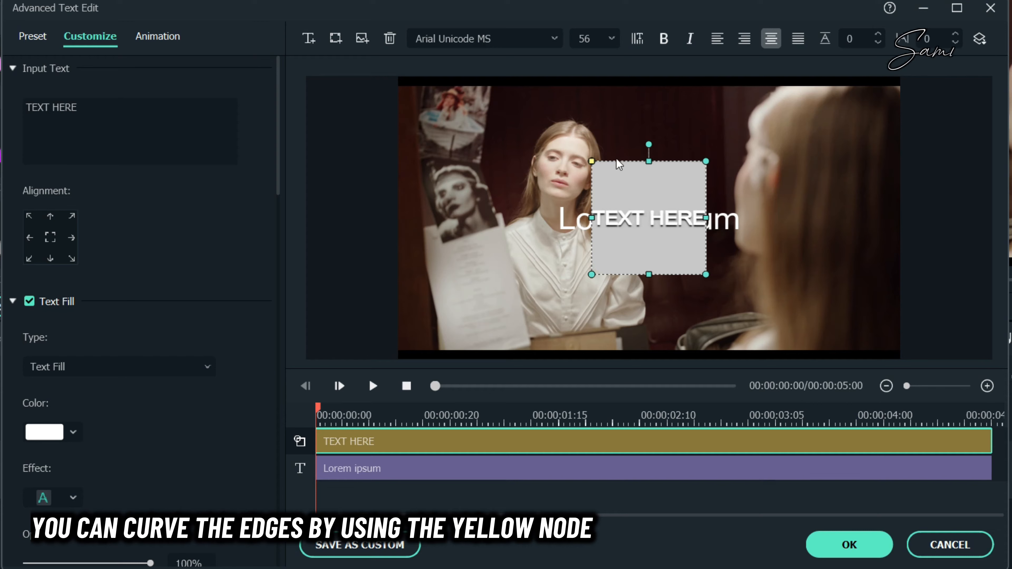
left_click_drag(619, 164, 453, 298)
left_click_drag(535, 301, 608, 301)
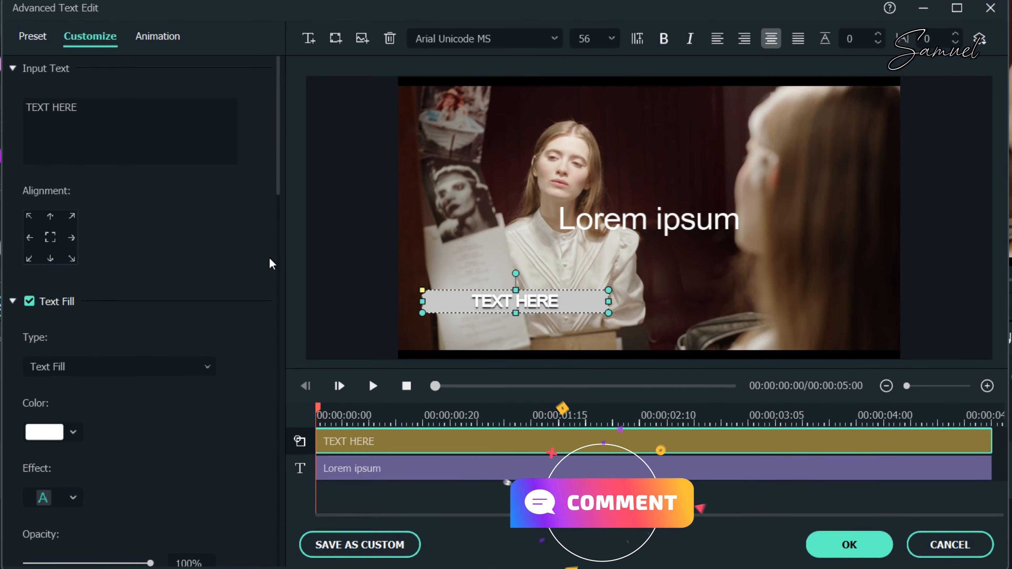
Step: Give the TEXT HERE shape a dark indigo fill and show the Color/Gradient Fill type options
scroll(140, 473, "down", 10)
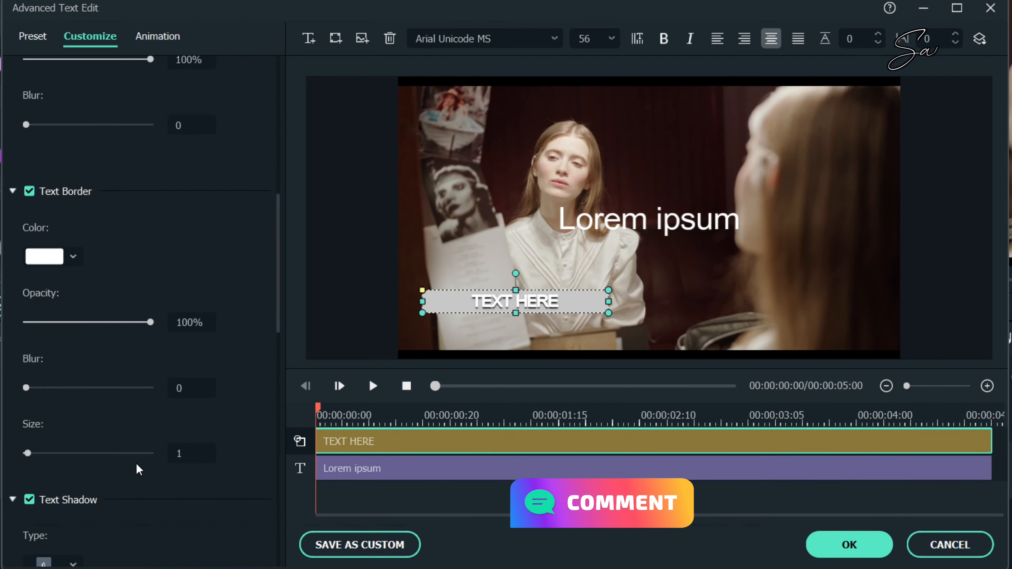
scroll(136, 462, "down", 10)
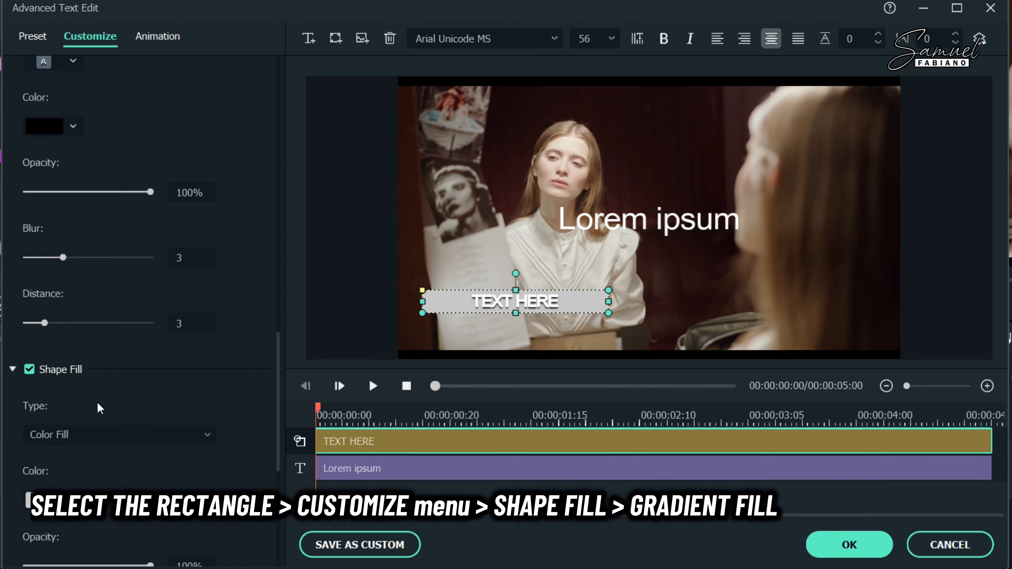
scroll(99, 403, "down", 8)
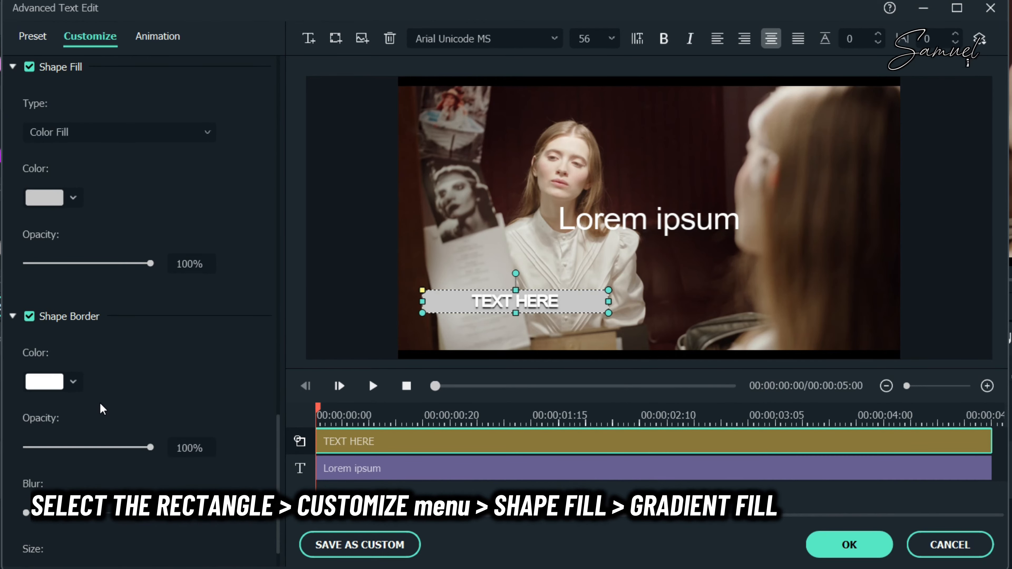
scroll(100, 403, "up", 1)
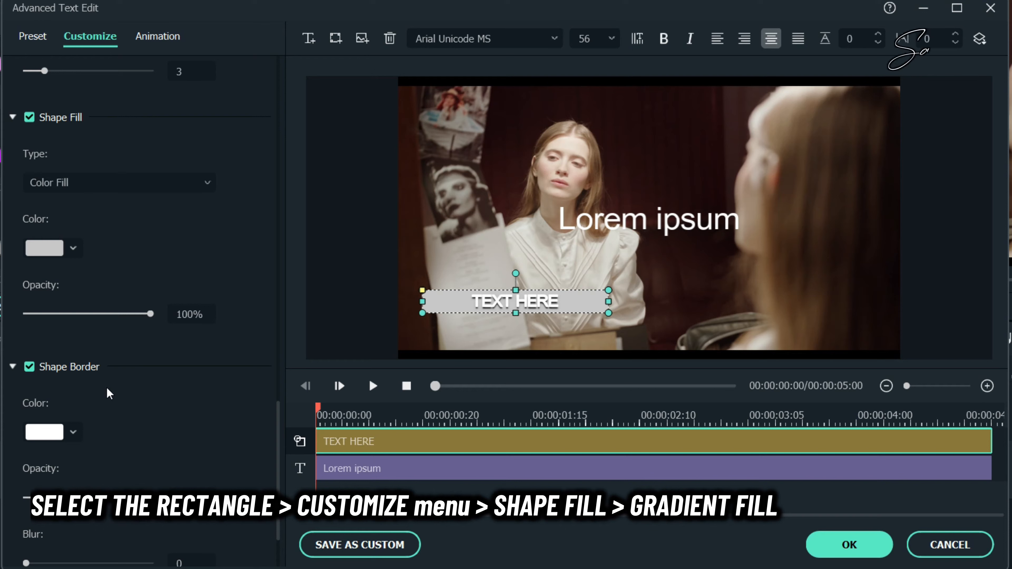
left_click(29, 117)
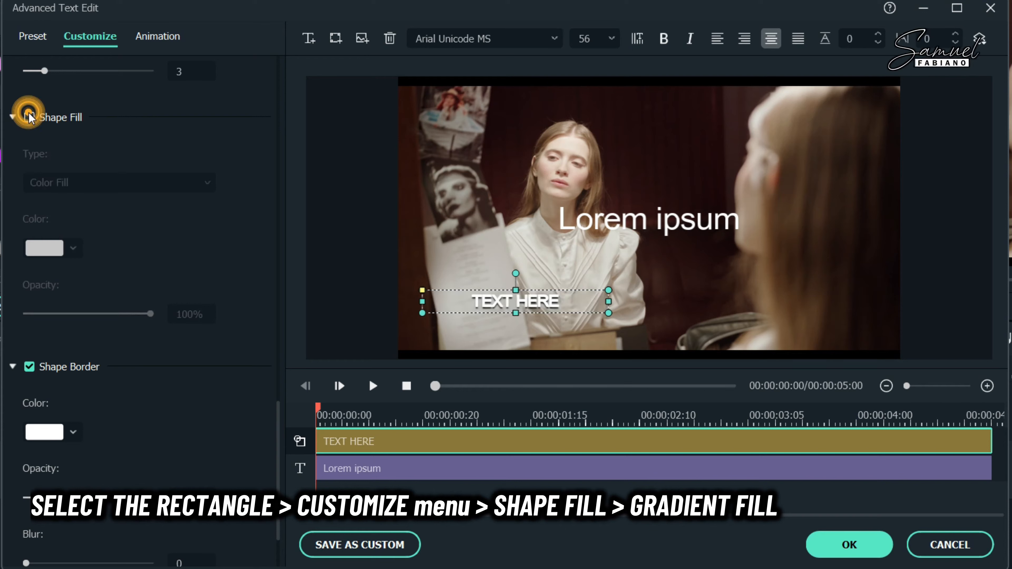
left_click(29, 118)
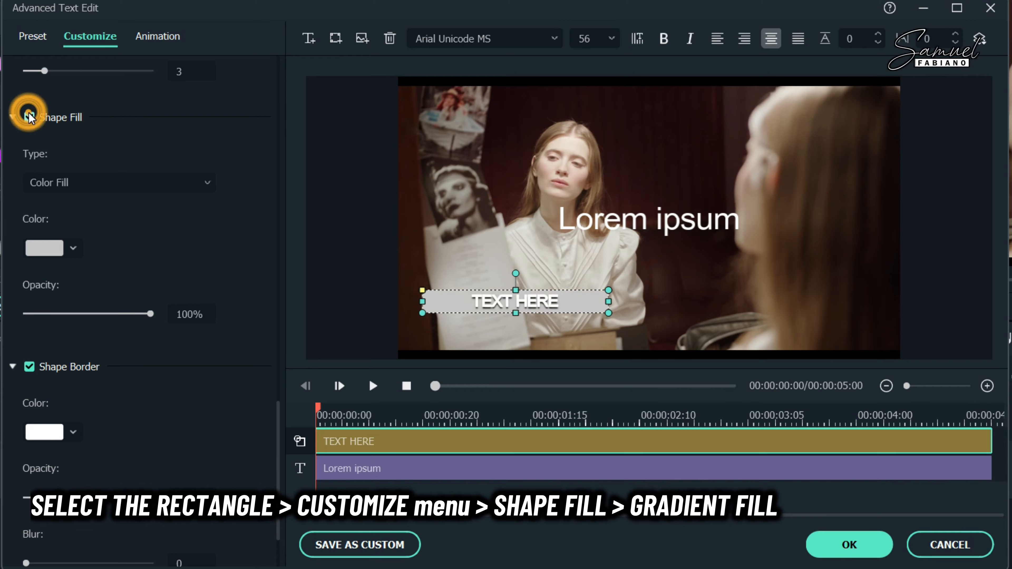
left_click(73, 250)
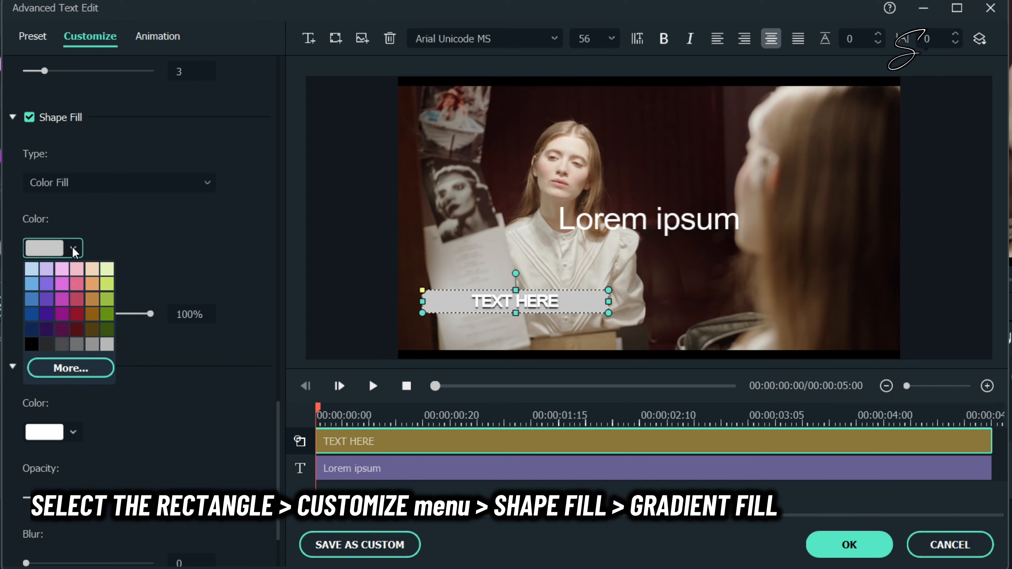
left_click(47, 328)
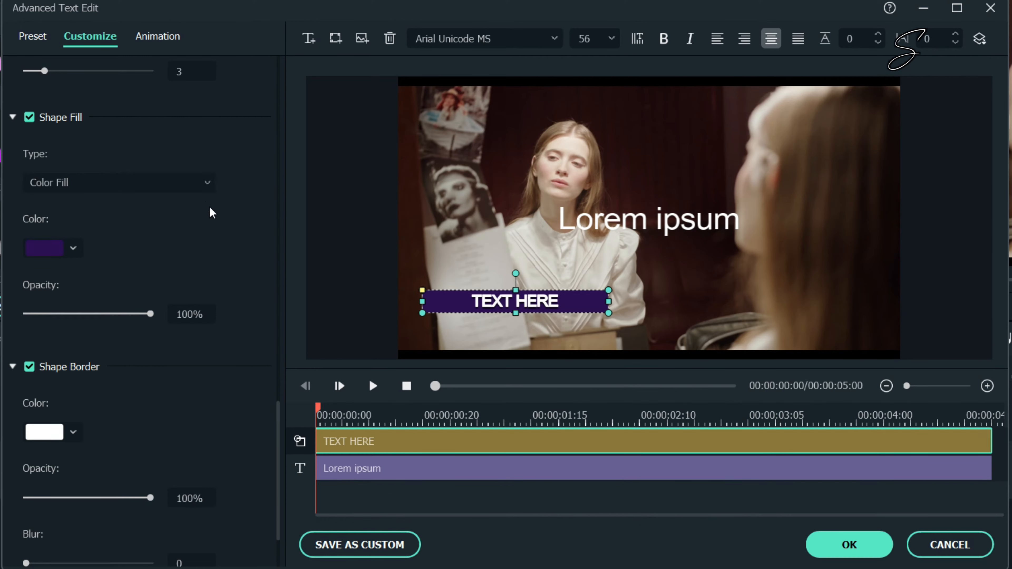
left_click(207, 184)
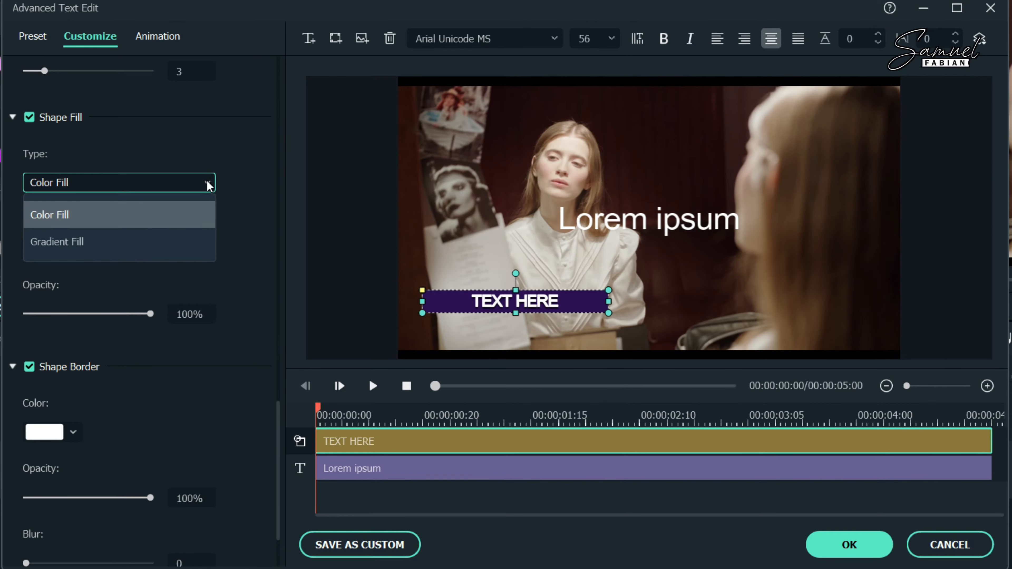
Step: Switch the bar to Gradient Fill with a deep dark blue as the first colour
left_click(125, 243)
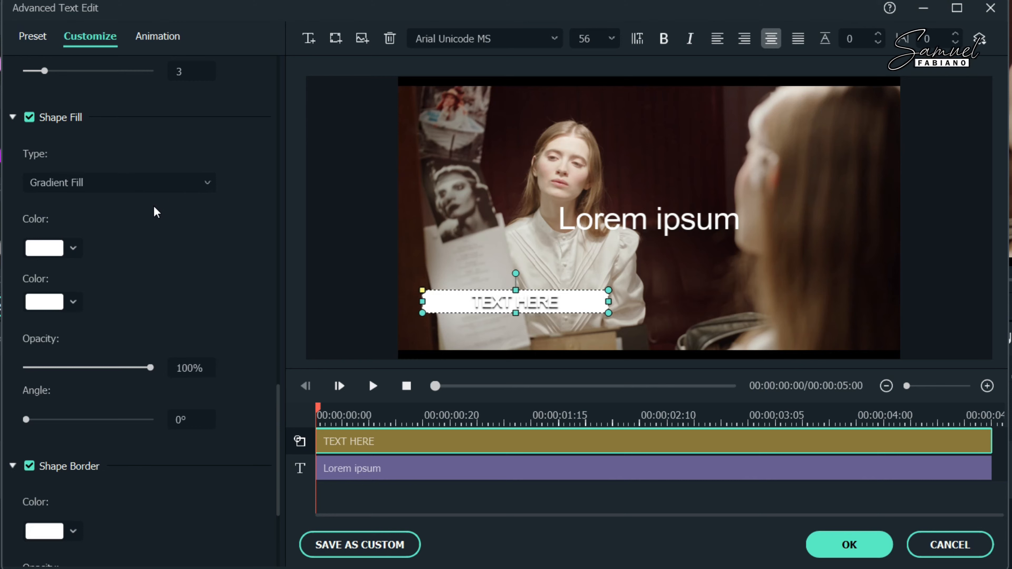
left_click(77, 247)
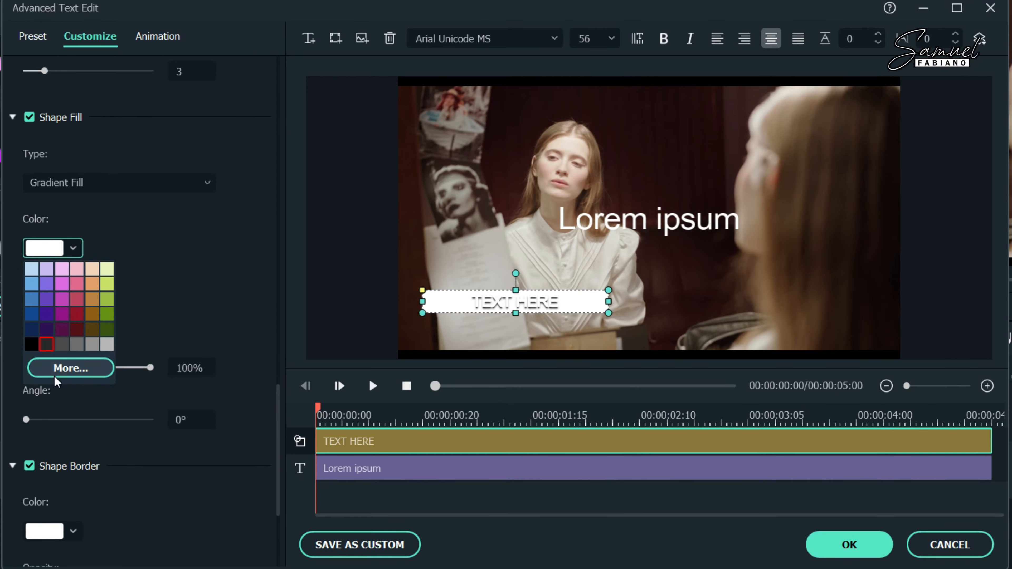
left_click(71, 368)
left_click_drag(225, 190, 227, 168)
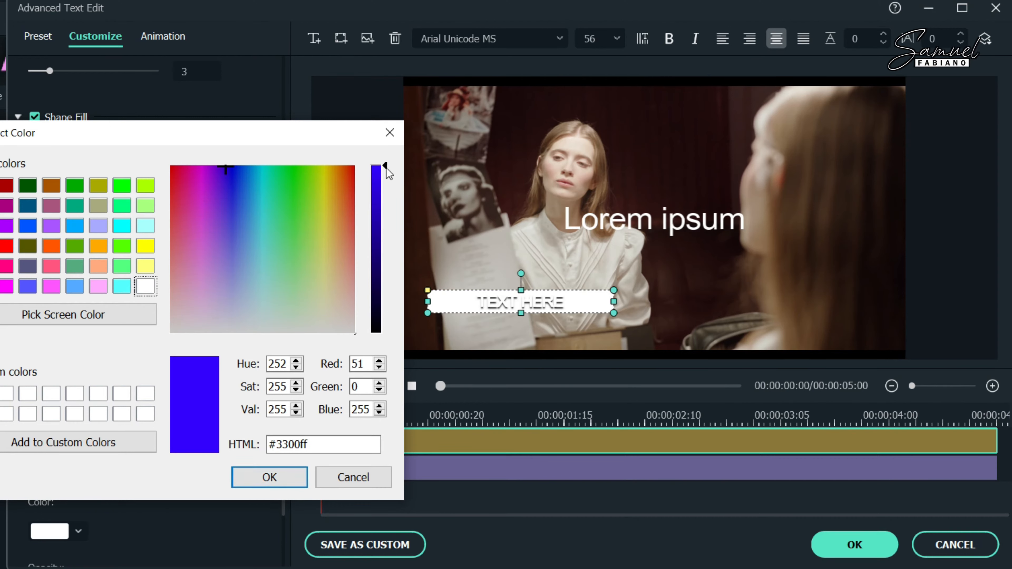
mouse_move(373, 207)
left_mouse_down()
mouse_move(378, 247)
mouse_move(377, 226)
left_mouse_up()
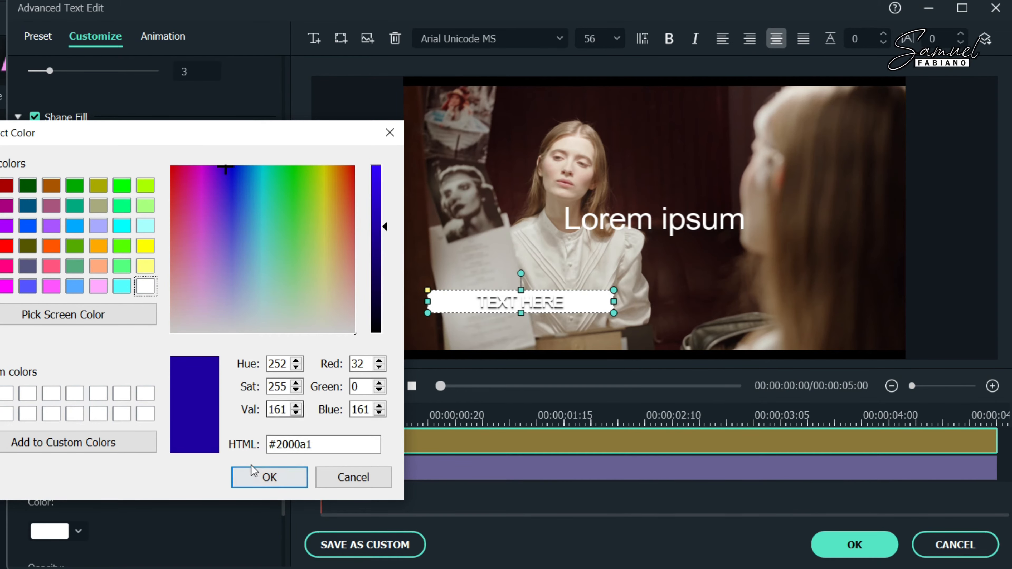
left_click(268, 477)
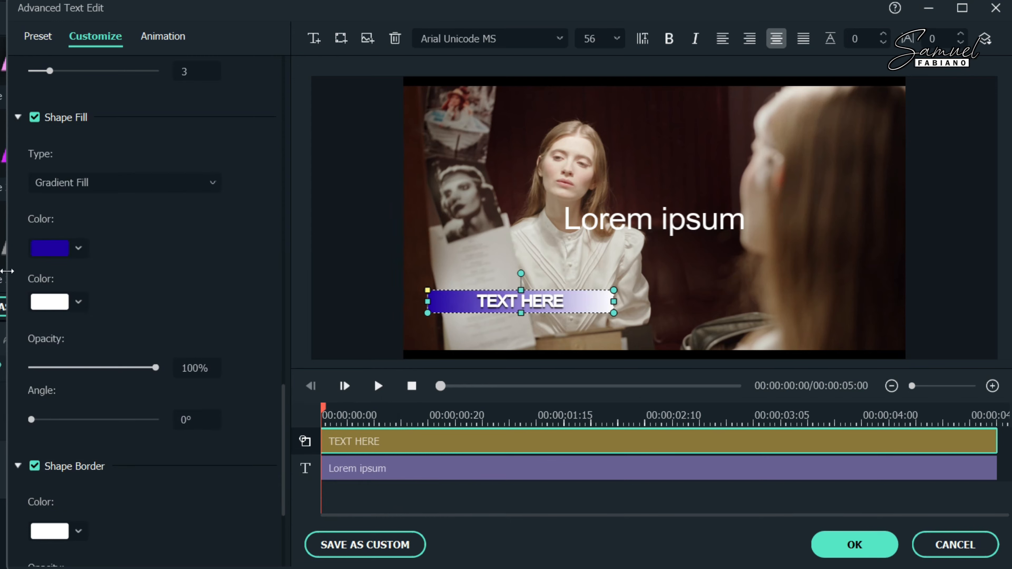
Step: Make the second gradient colour brown and set the gradient angle to 0°
left_click(78, 302)
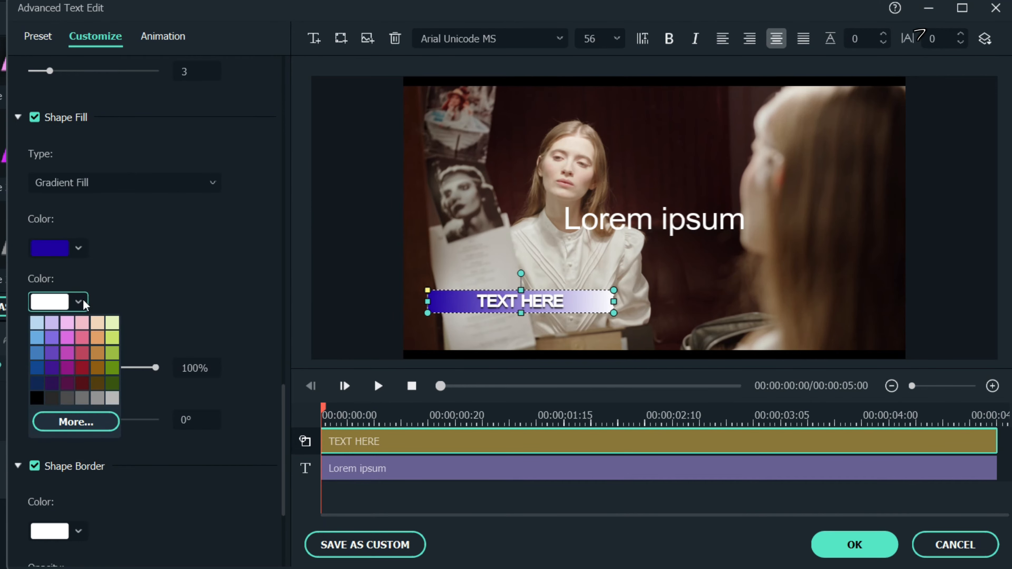
left_click(83, 382)
left_click(82, 300)
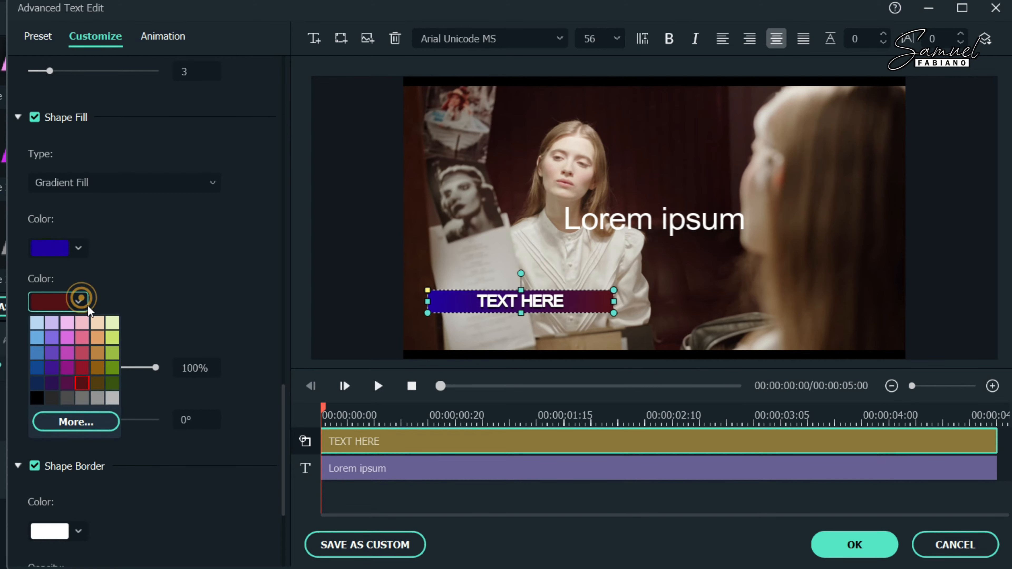
left_click(100, 385)
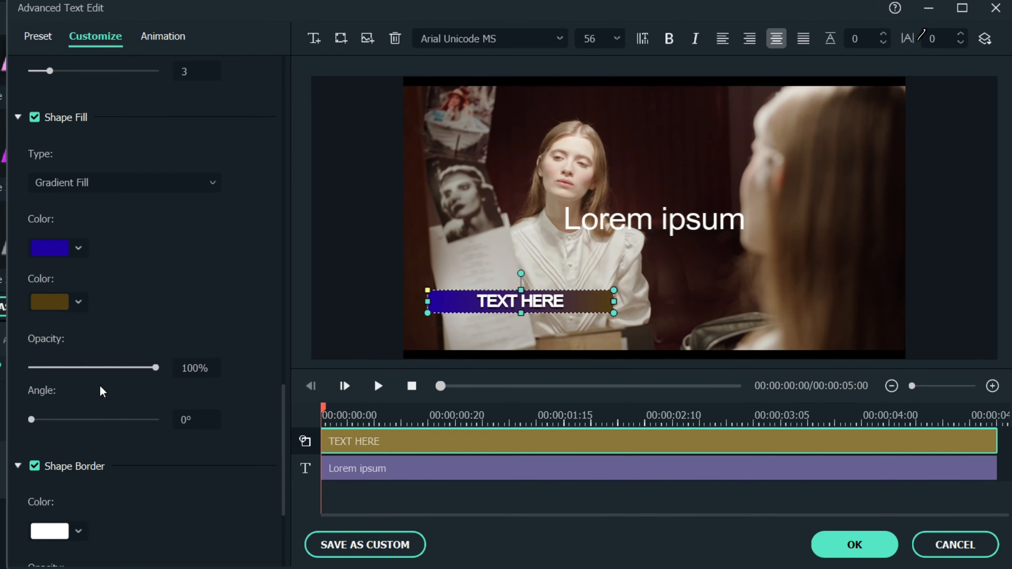
left_click_drag(32, 419, 92, 422)
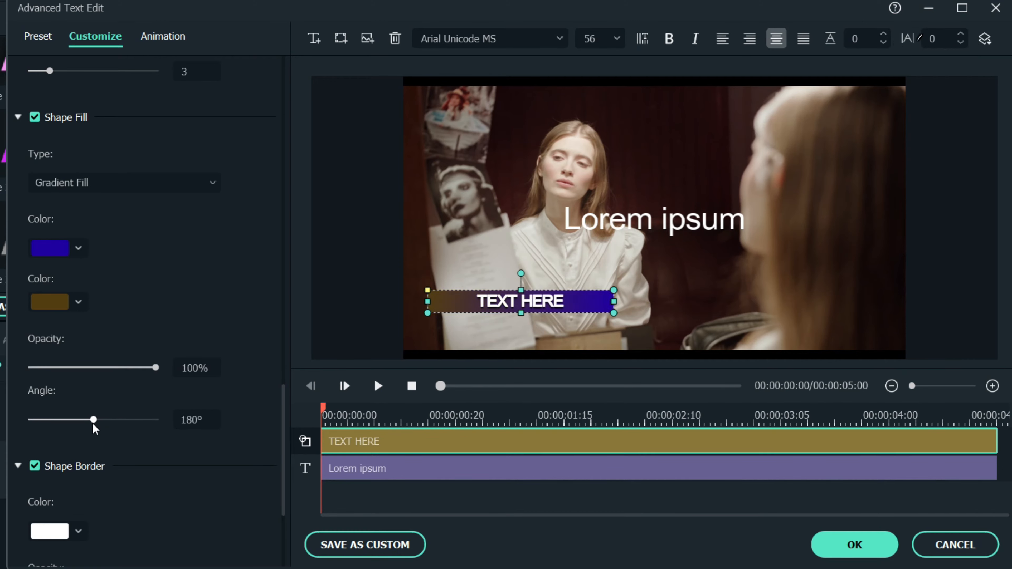
left_click_drag(203, 418, 123, 418)
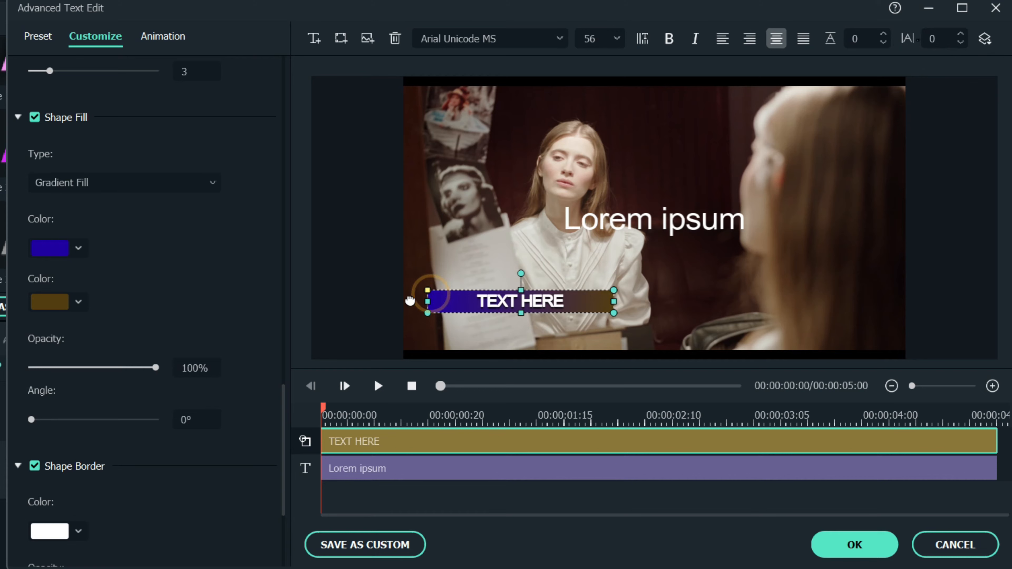
left_click(331, 251)
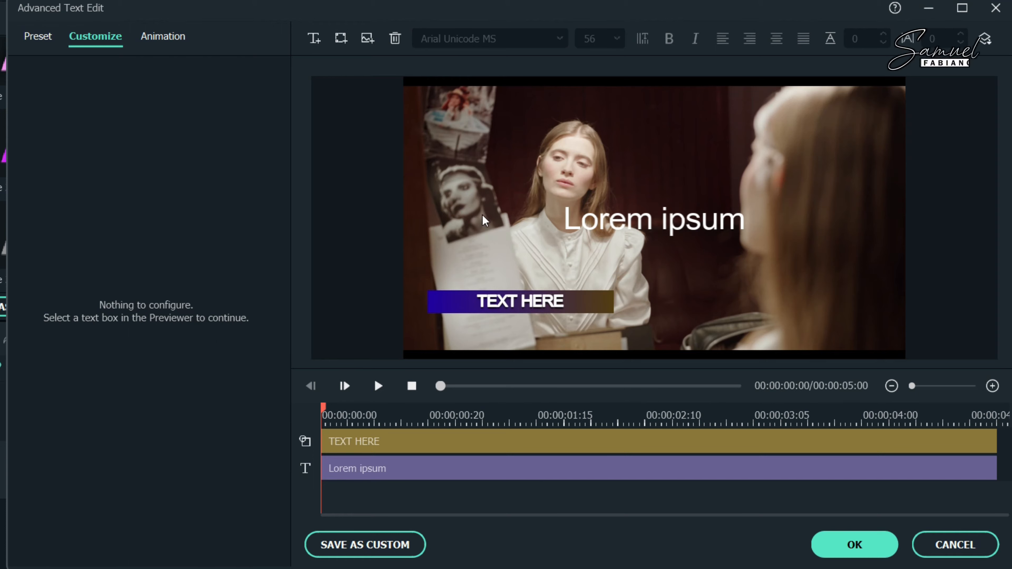
Step: Add another square TEXT HERE box and shrink it into a small bar under the first
left_click(535, 308)
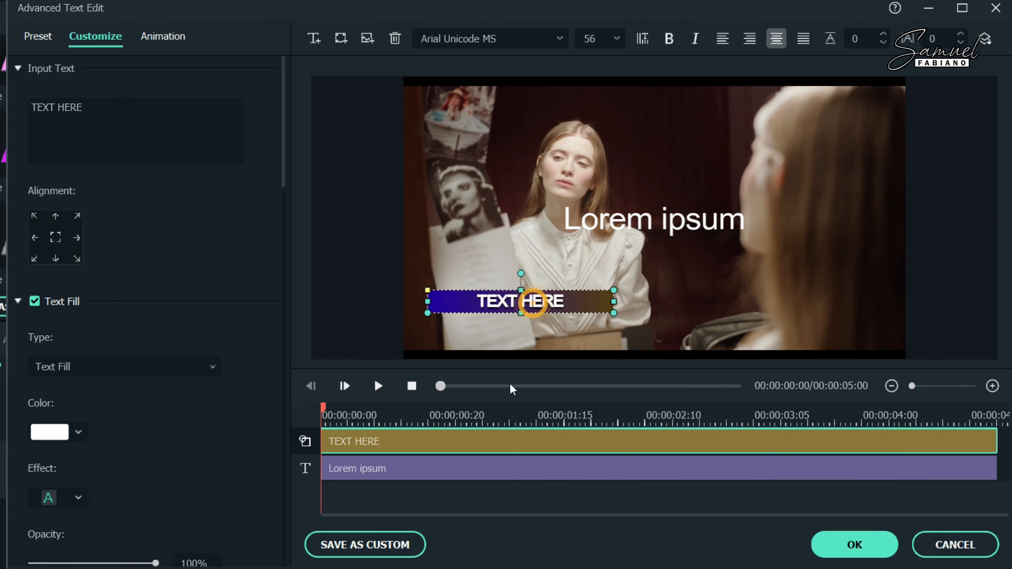
left_click(459, 498)
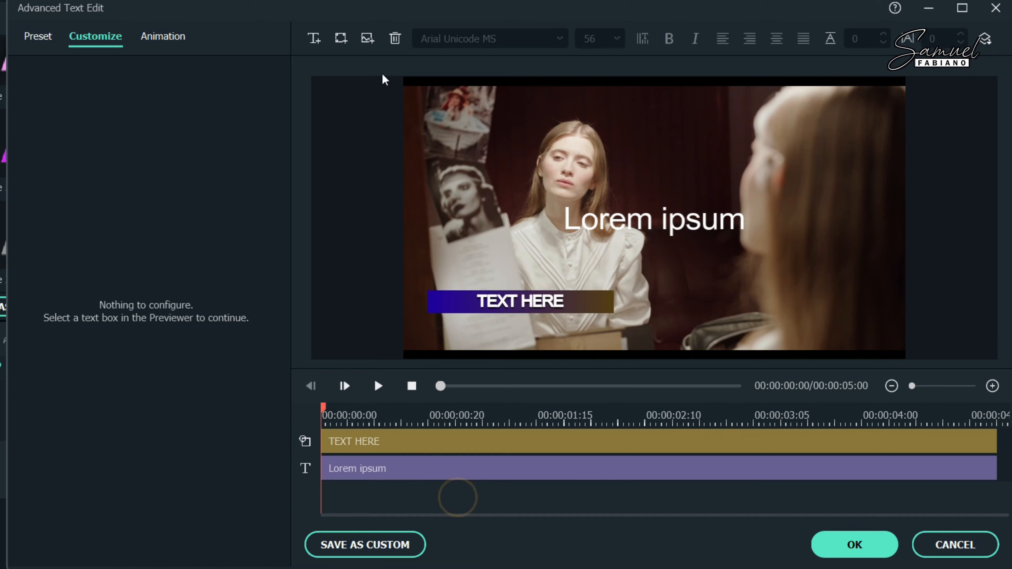
left_click(340, 39)
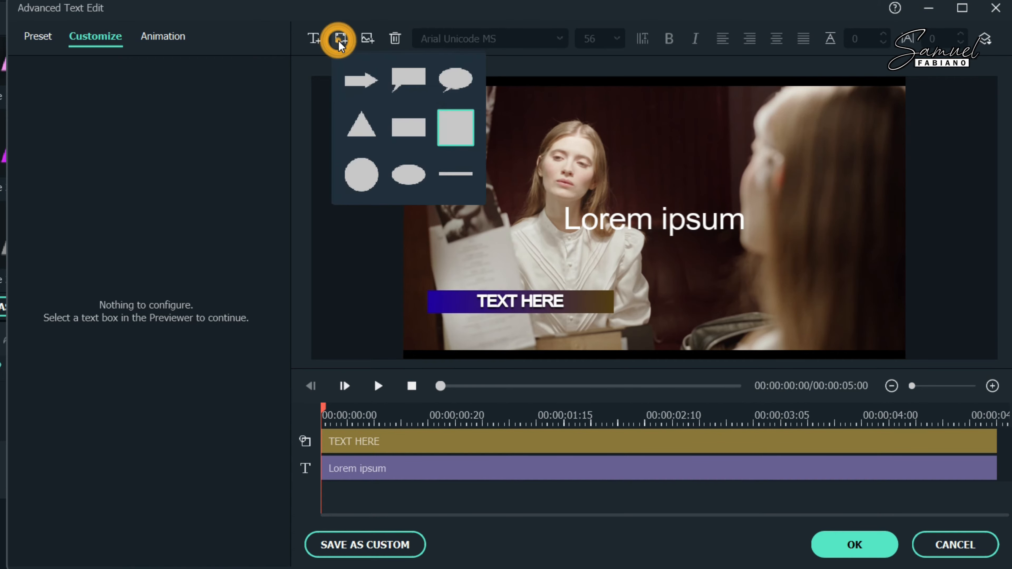
left_click(467, 126)
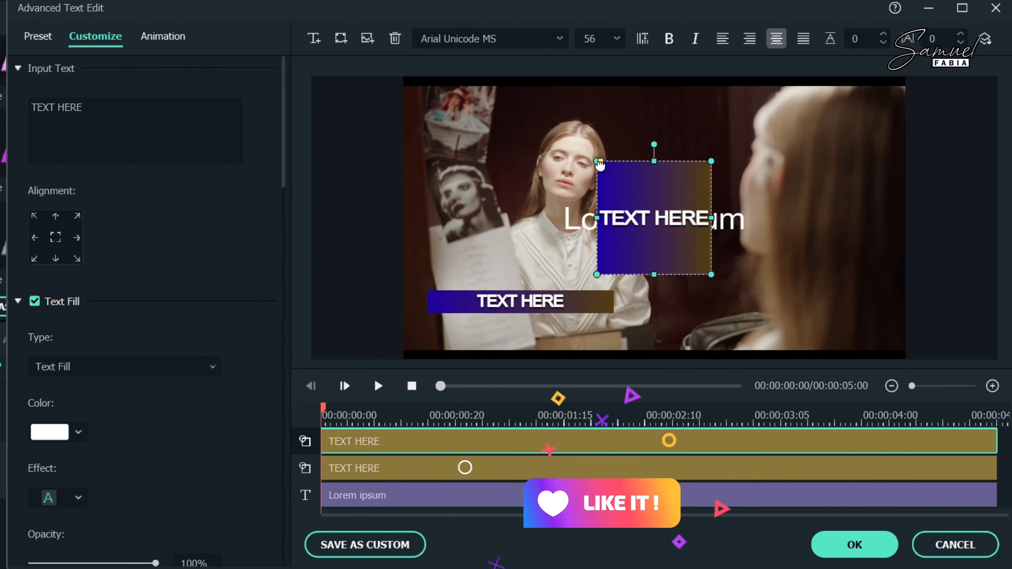
left_click_drag(600, 161, 584, 164)
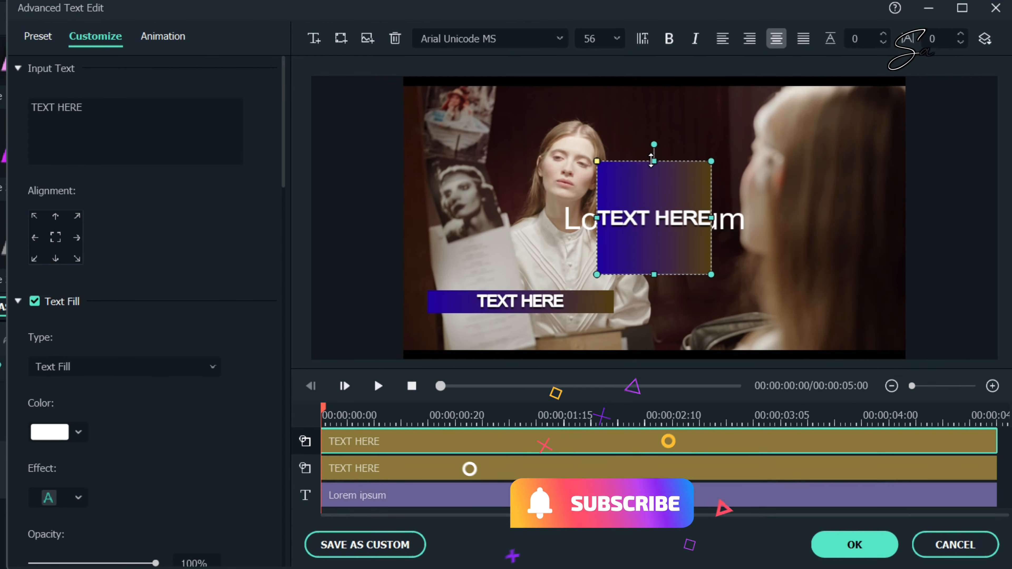
left_click_drag(651, 161, 458, 325)
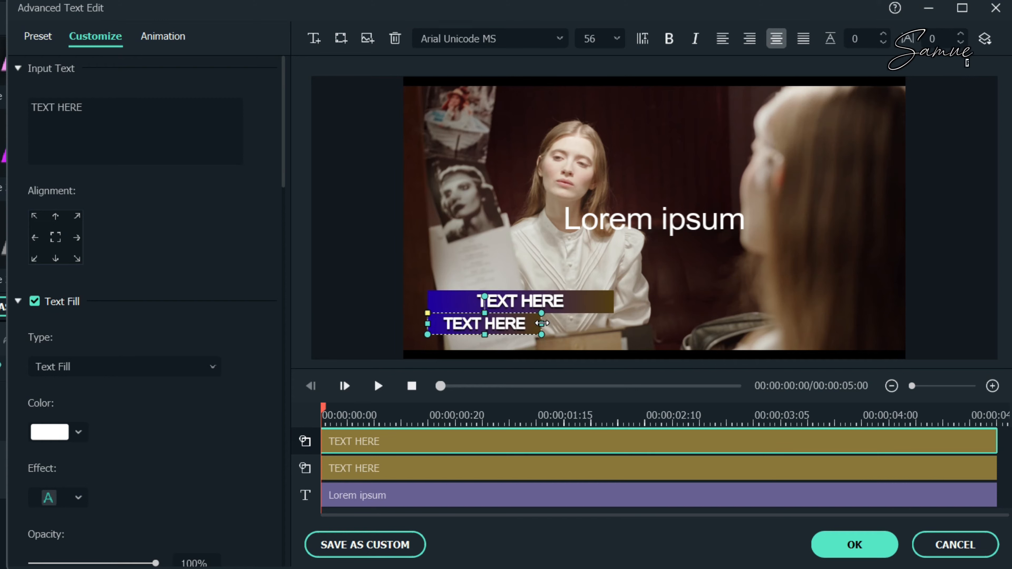
left_click_drag(545, 339, 524, 335)
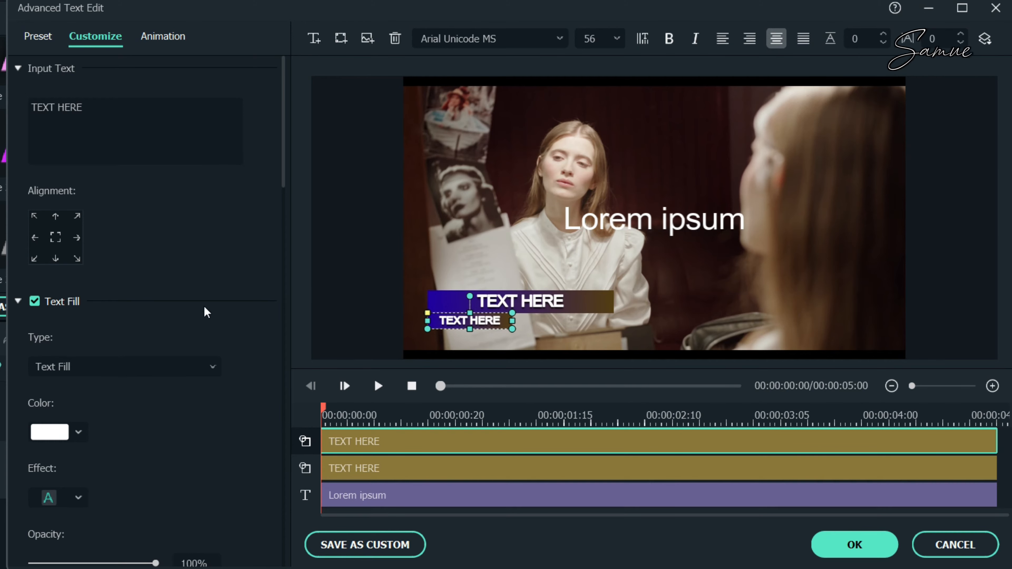
Step: Change the small box's Shape Fill type from gradient to Color Fill
scroll(206, 312, "down", 5)
scroll(198, 429, "down", 15)
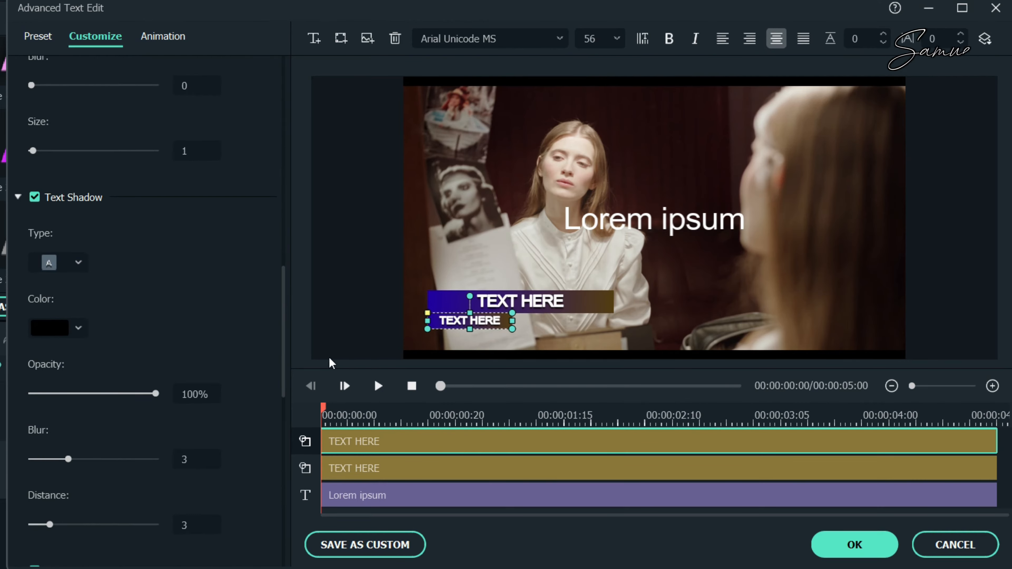
scroll(91, 271, "down", 8)
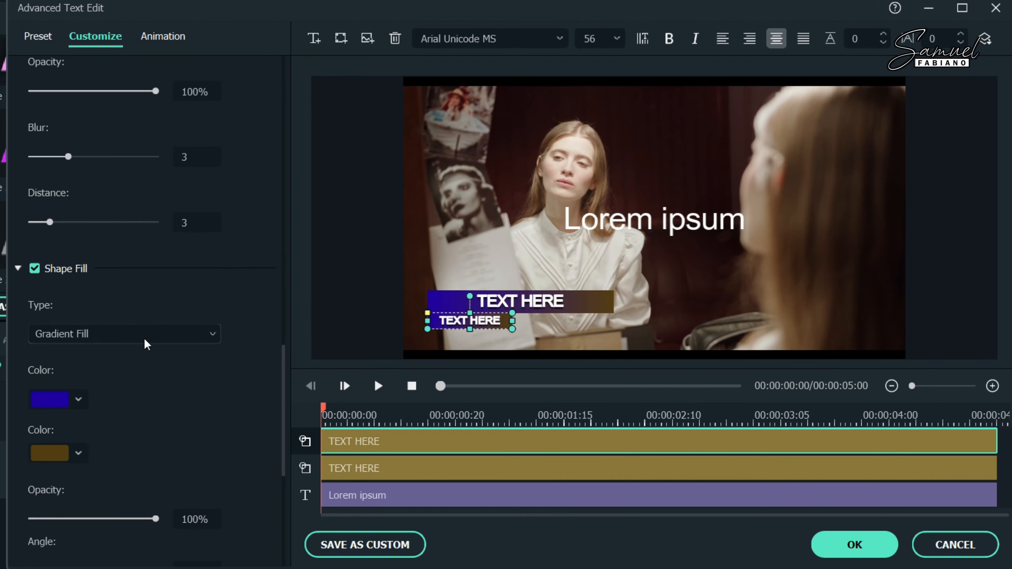
left_click(115, 345)
left_click(90, 366)
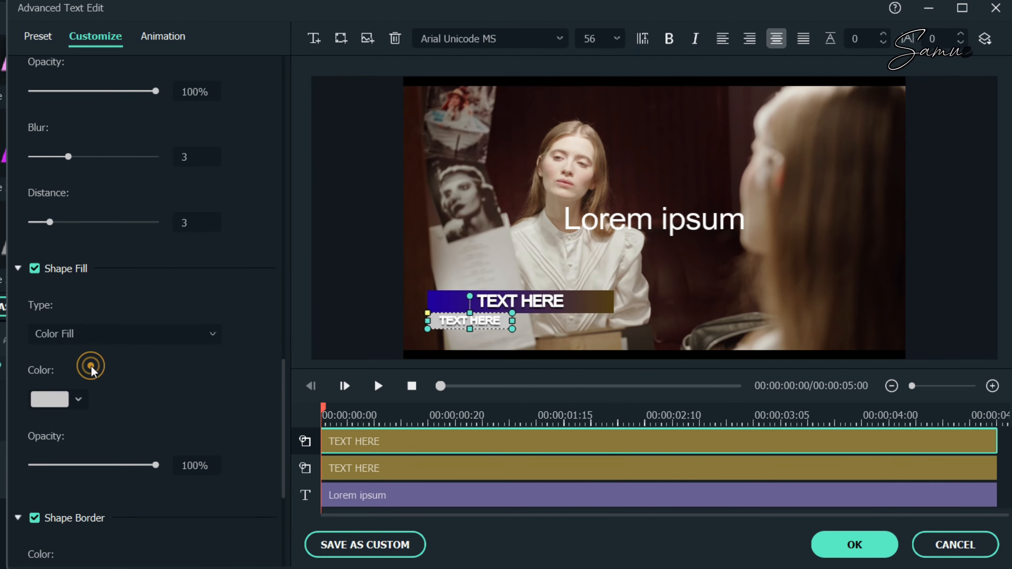
Step: Pick a yellow-green swatch for the small box's fill, then select the gradient bar
left_click(78, 398)
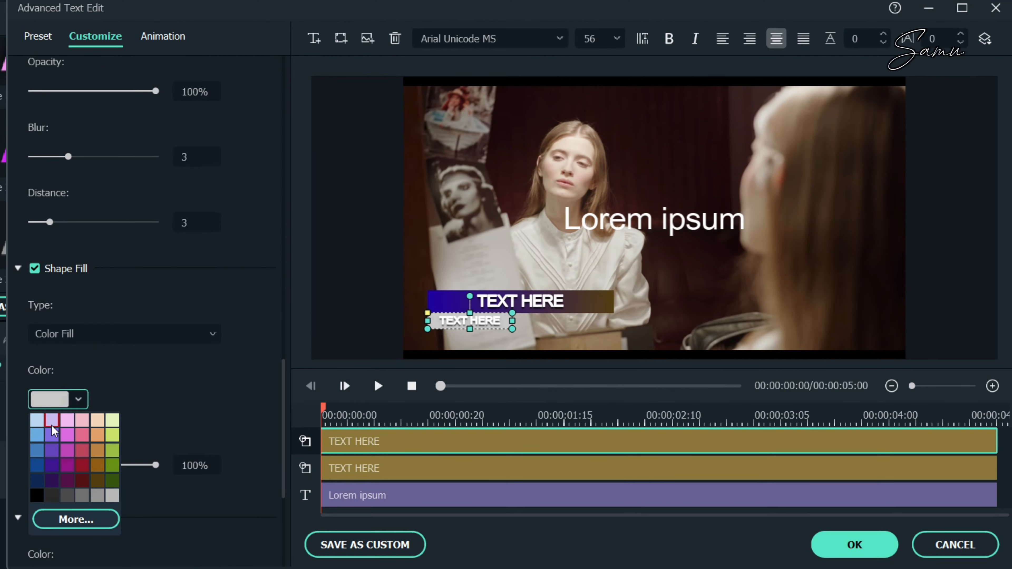
left_click(37, 420)
left_click(76, 401)
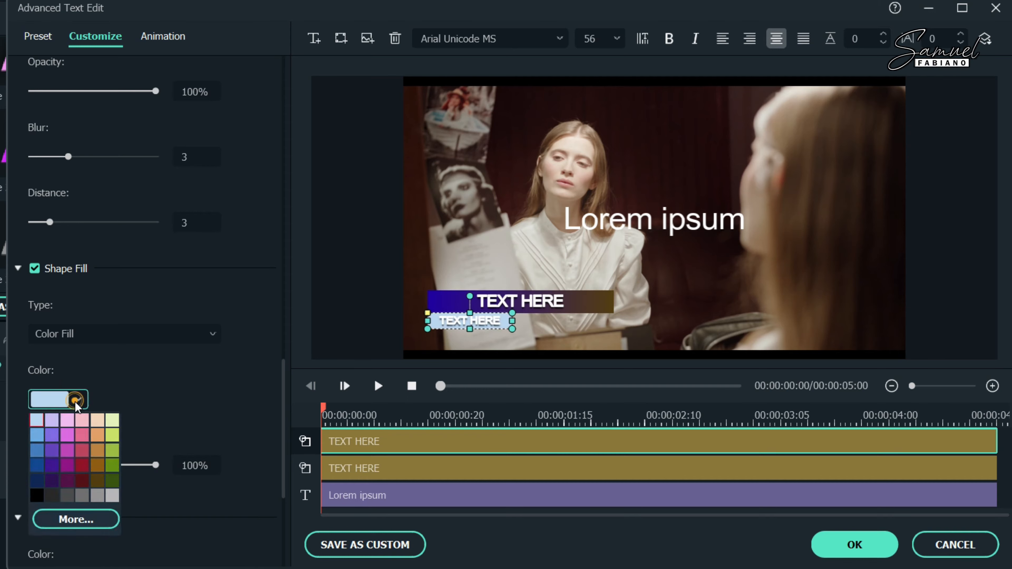
left_click(112, 451)
left_click(167, 361)
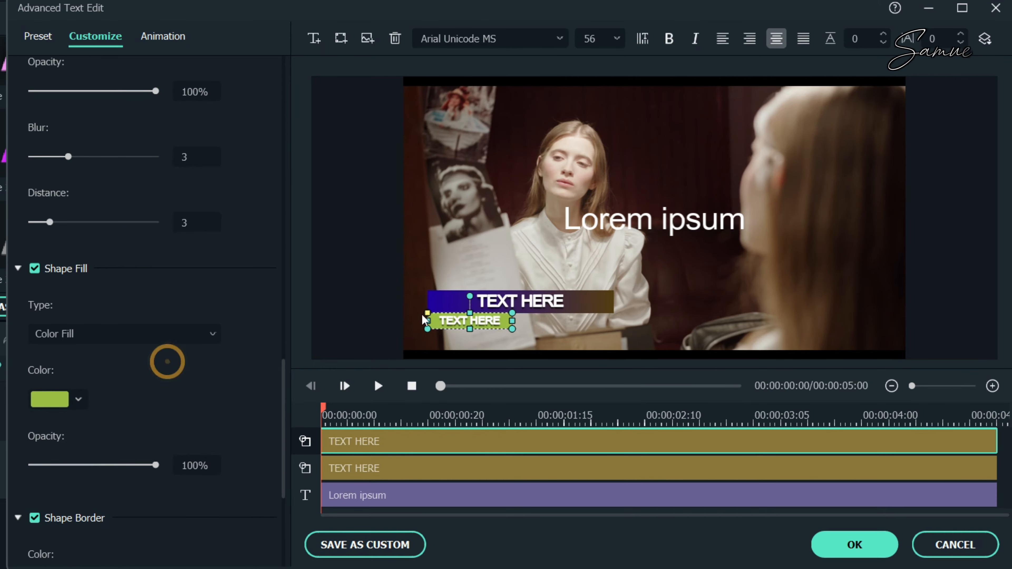
left_click(84, 399)
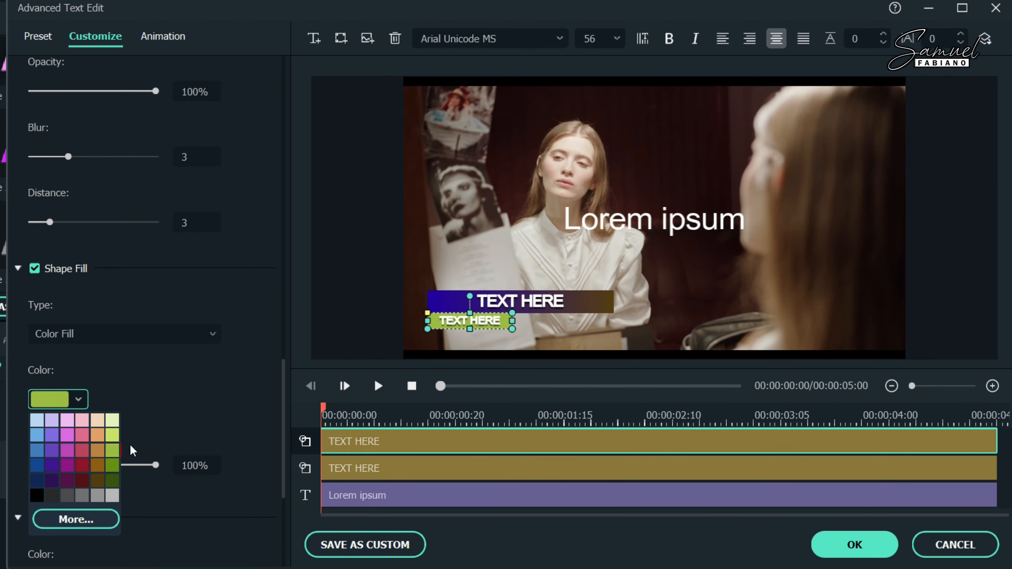
left_click(191, 401)
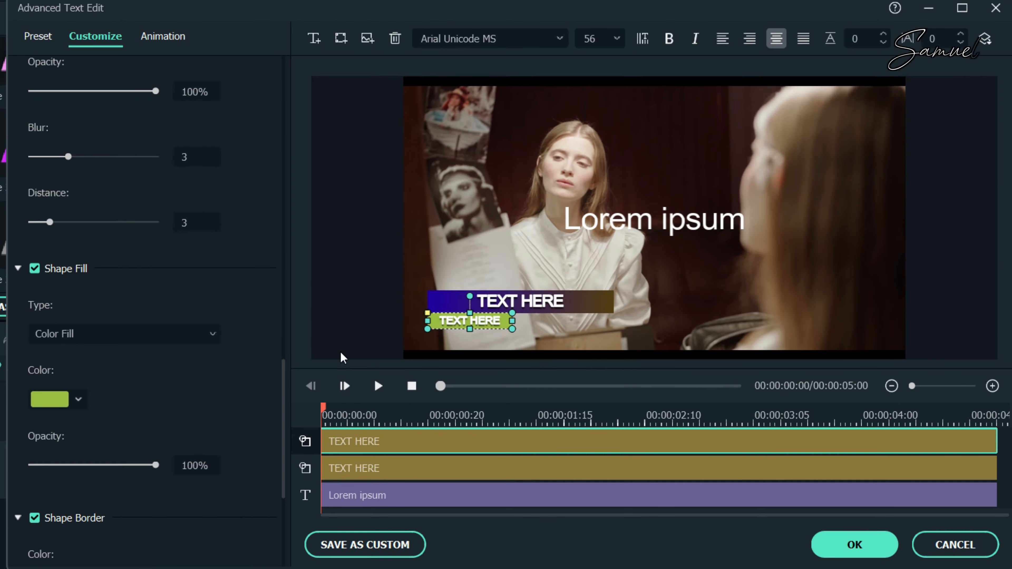
left_click(530, 307)
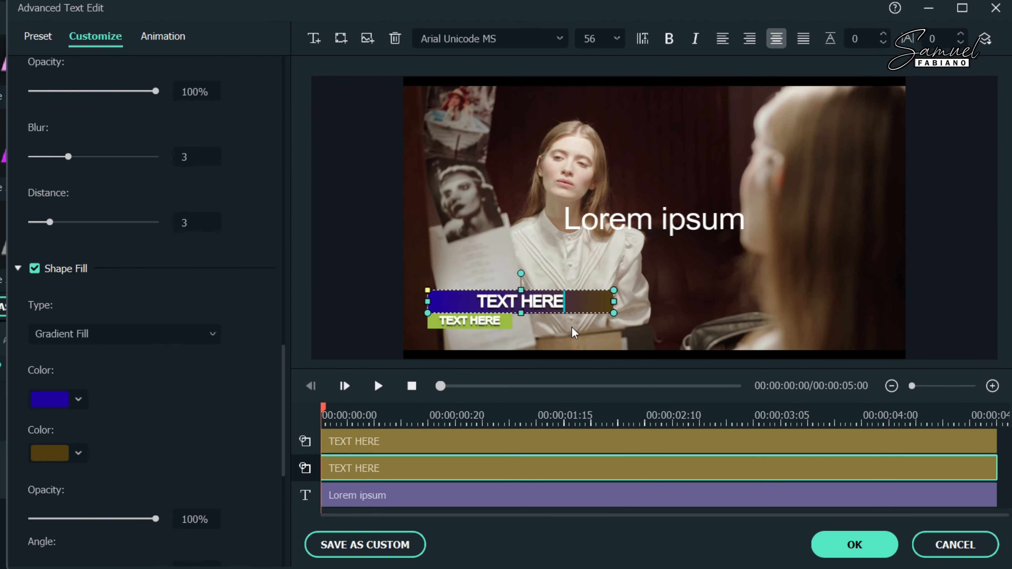
Step: Delete the TEXT HERE words from the gradient bar and drag Lorem ipsum down onto it
left_click_drag(567, 298, 478, 305)
key("BackSpace")
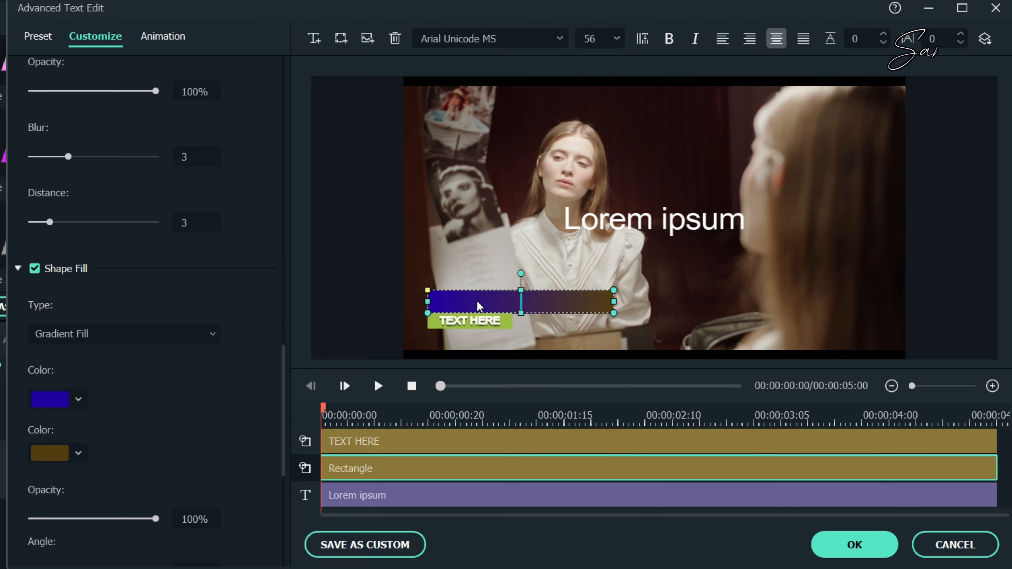
left_click(479, 324)
double_click(477, 321)
left_click_drag(501, 323, 432, 324)
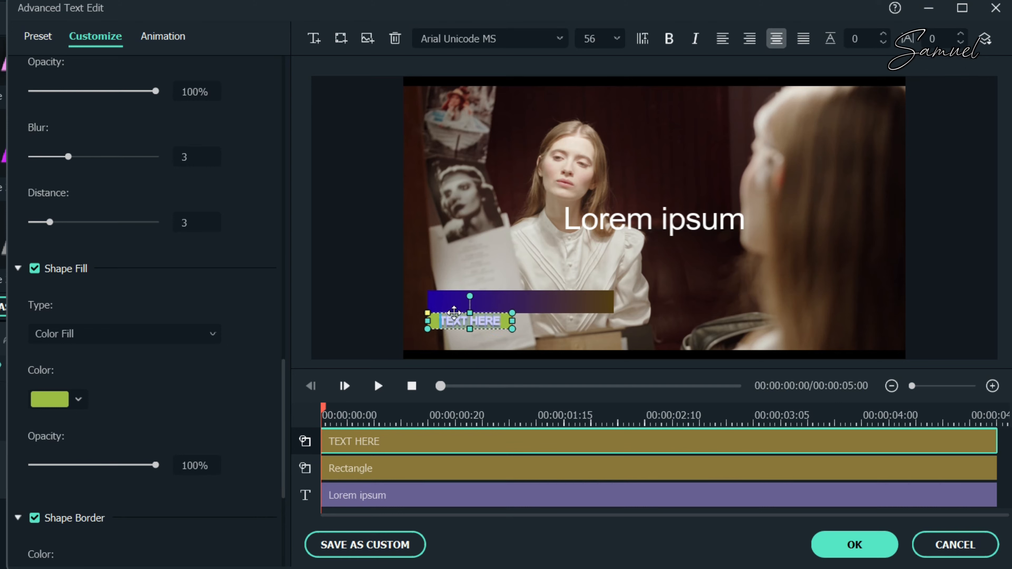
left_click(488, 305)
left_click_drag(624, 224, 500, 286)
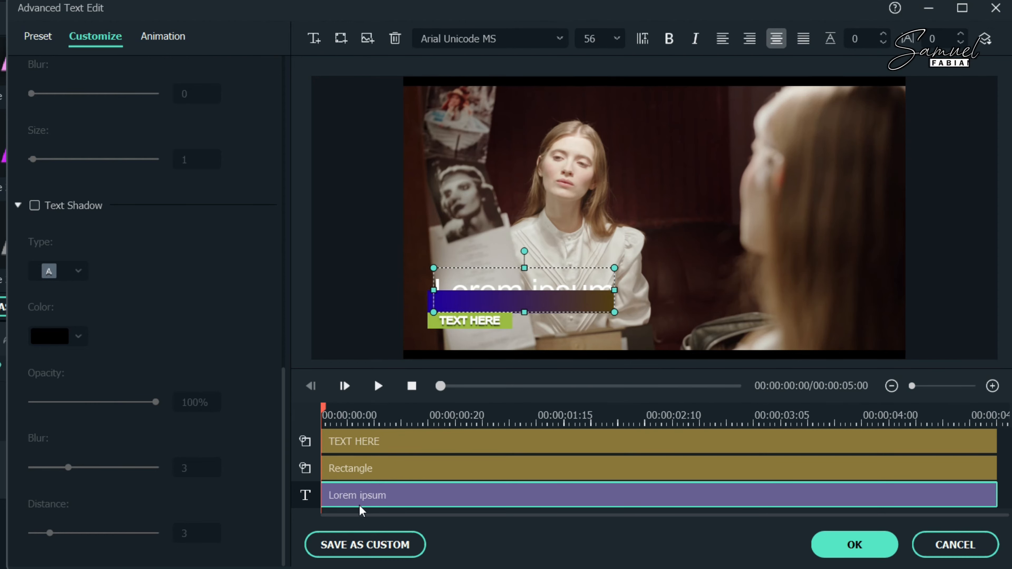
Step: Move the Lorem ipsum layer to the top track and resize it to fit inside the bar
left_click_drag(352, 495, 334, 439)
left_click_drag(305, 494, 307, 426)
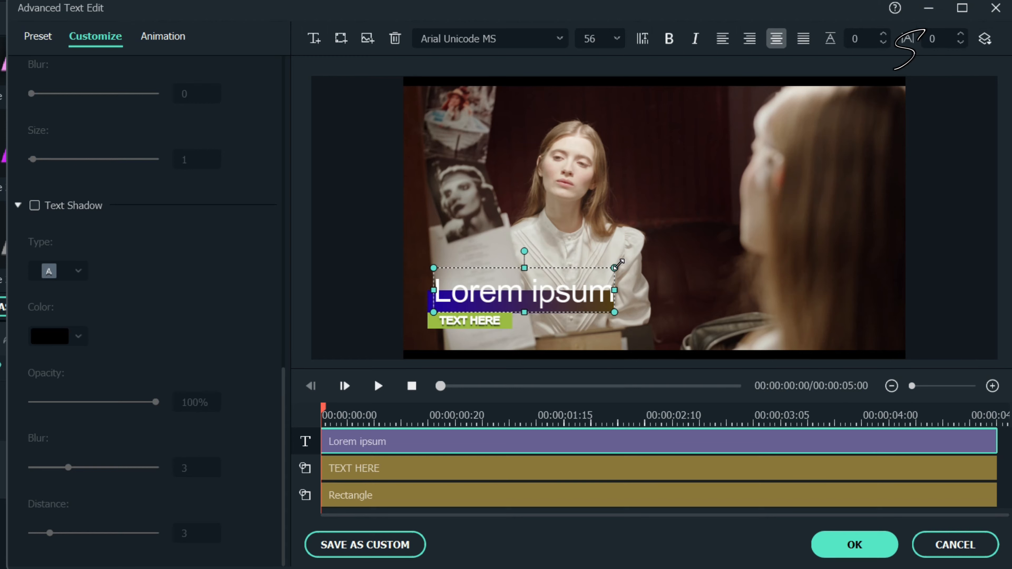
left_click_drag(617, 265, 512, 298)
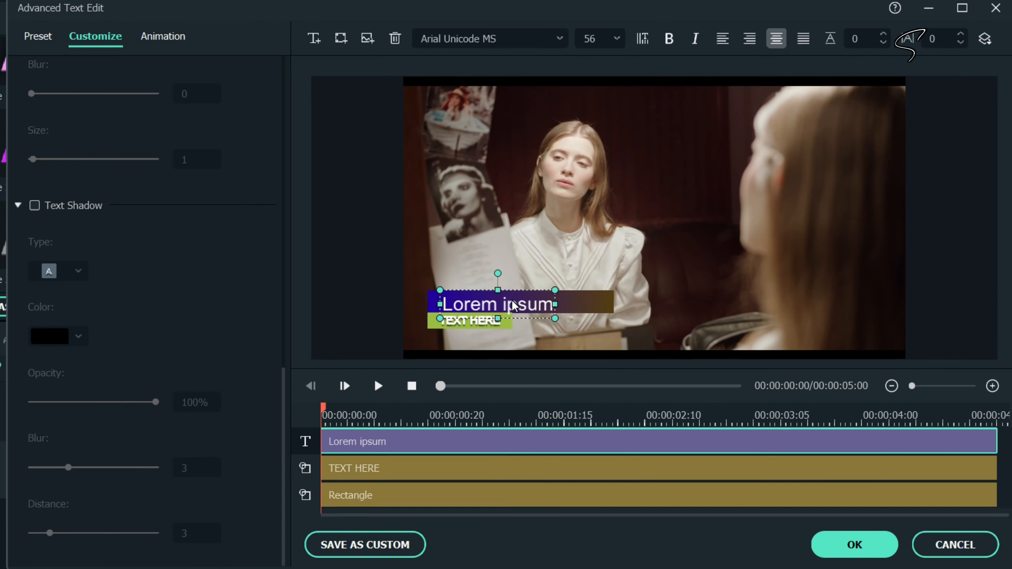
Step: Replace the Lorem ipsum title with the host's full name, nudge it, and select its text
double_click(513, 306)
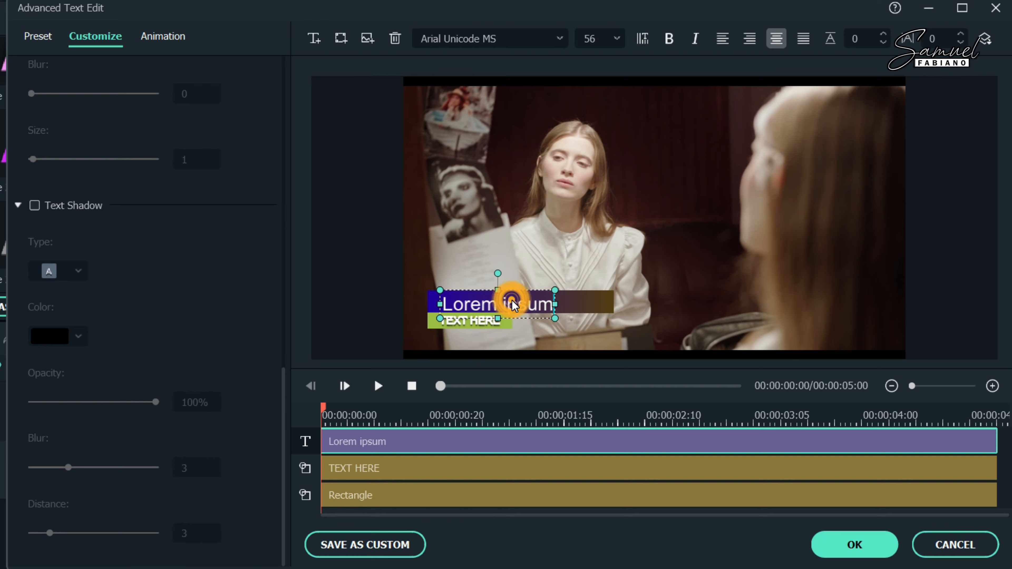
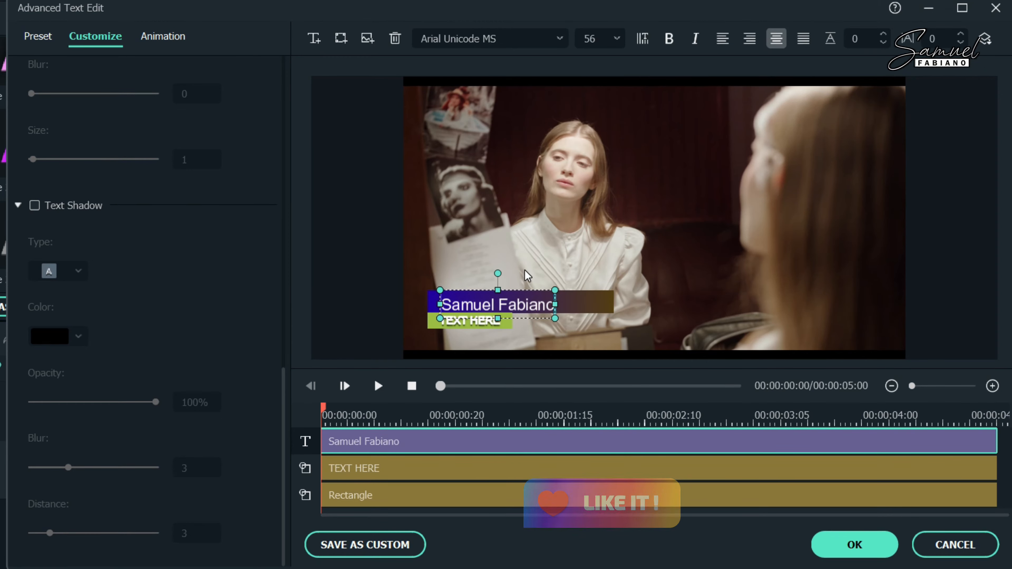
left_click_drag(523, 290, 525, 288)
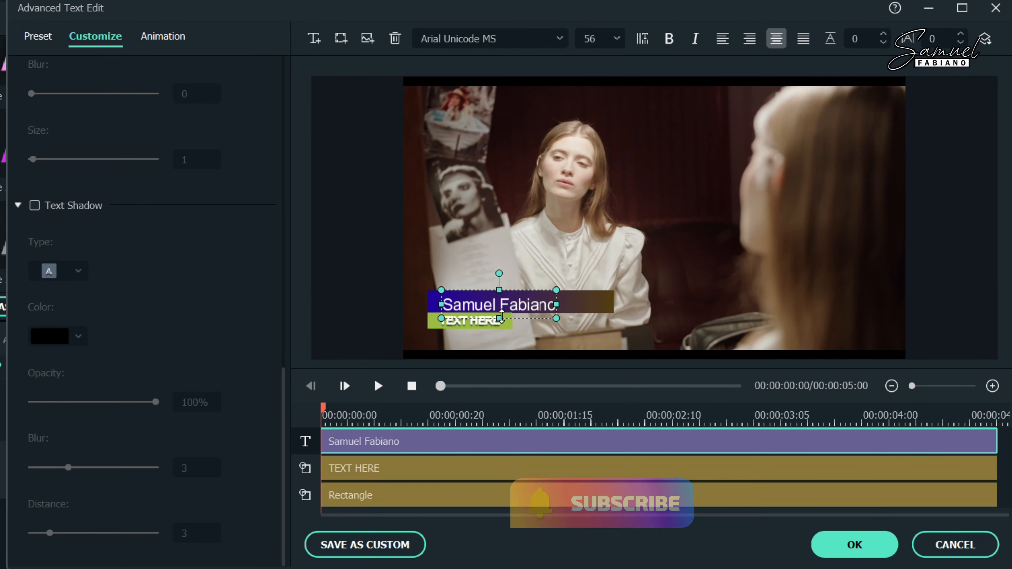
left_click(501, 307)
key("ctrl+a")
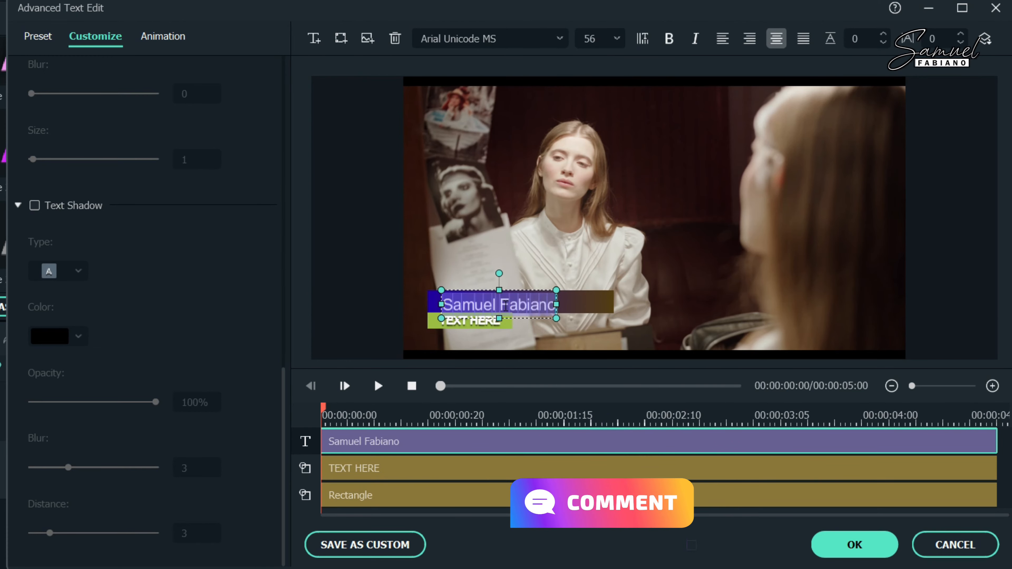
Step: Set the name font to Candara Bold Italic, after trying Britannic Bold, and stretch it across the bar
left_click(562, 38)
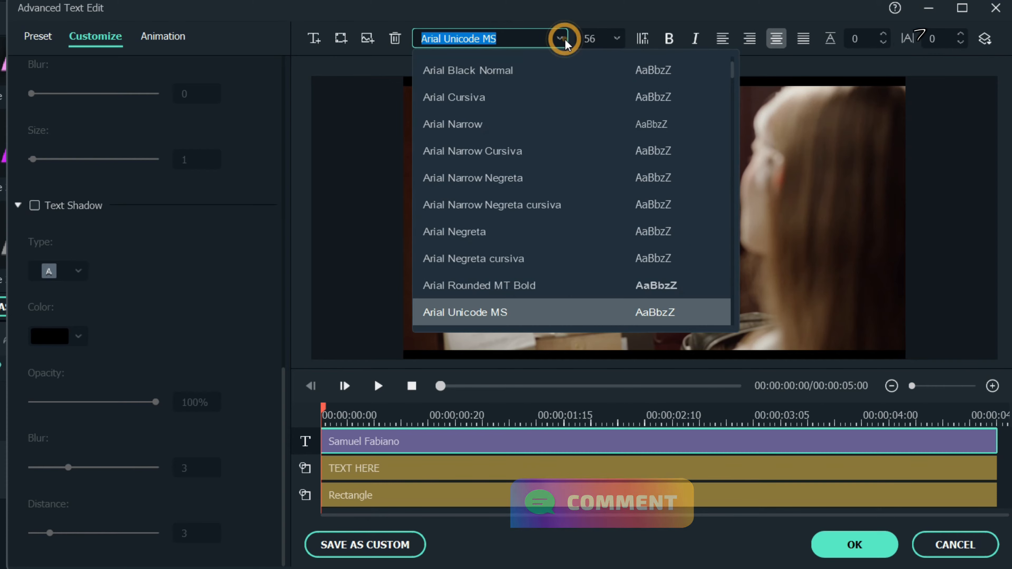
scroll(568, 284, "up", 3)
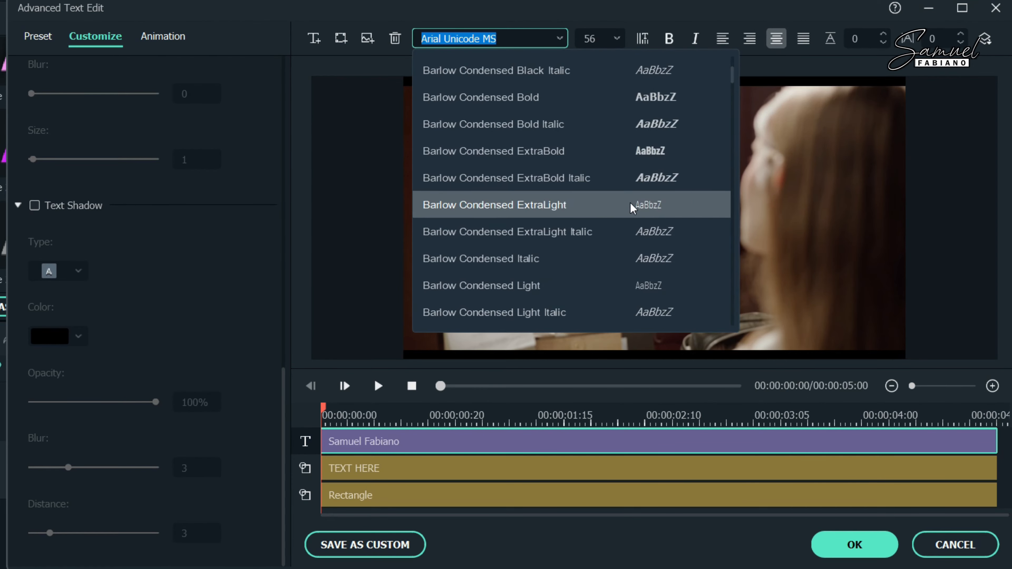
scroll(626, 215, "down", 4)
scroll(633, 283, "down", 3)
scroll(631, 291, "down", 5)
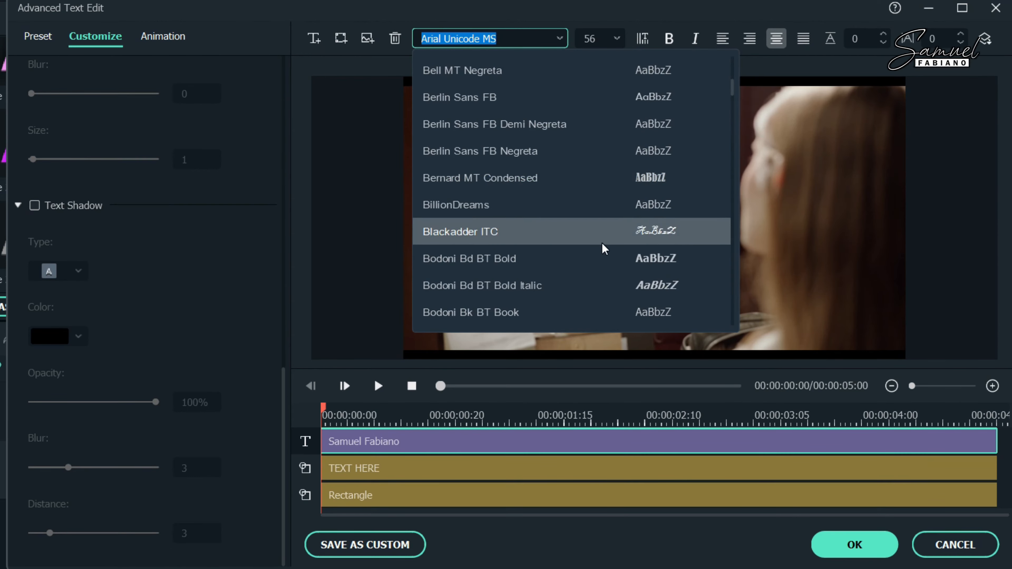
scroll(601, 243, "down", 5)
scroll(600, 243, "down", 4)
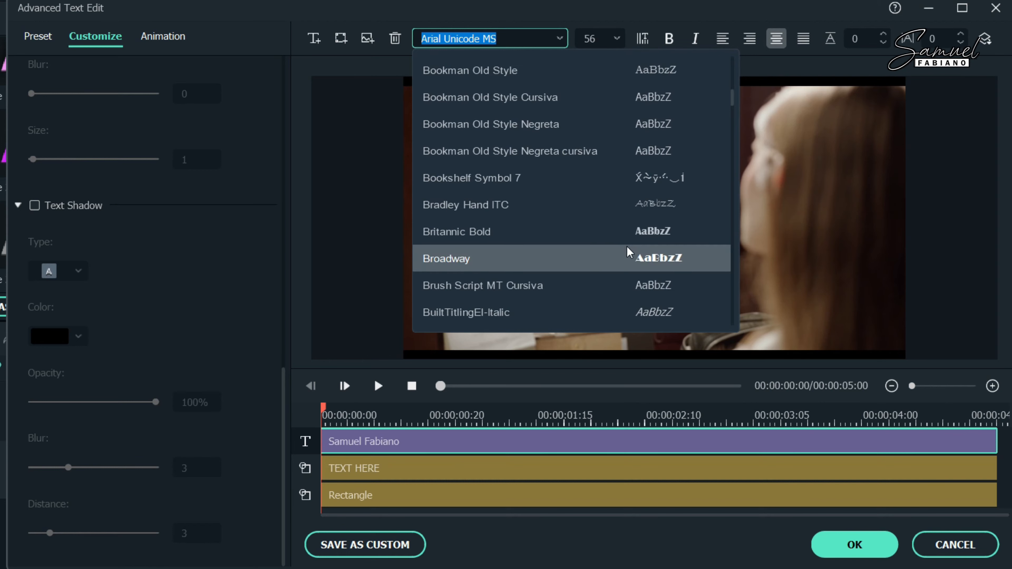
left_click(628, 237)
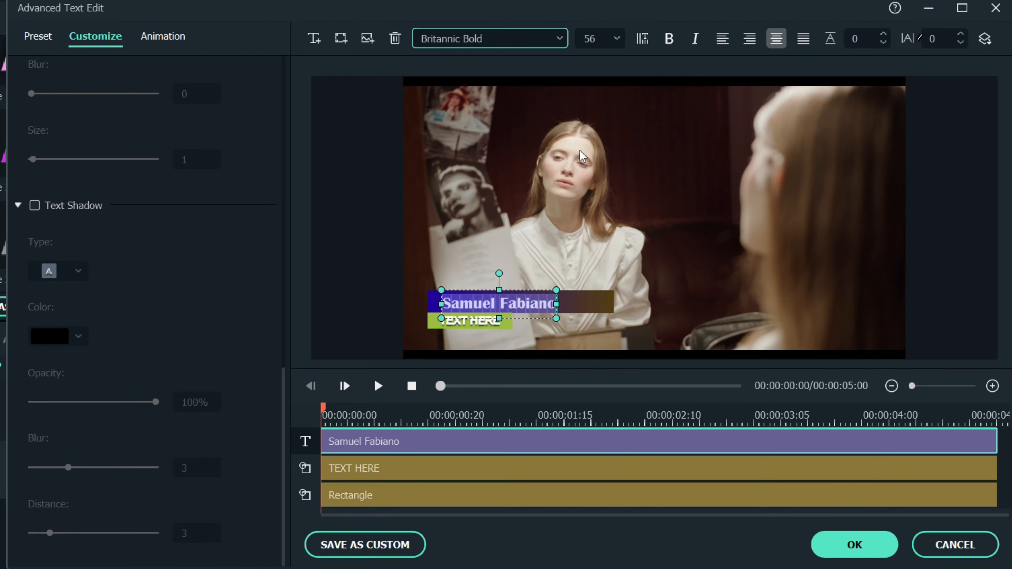
left_click(560, 38)
scroll(542, 239, "down", 6)
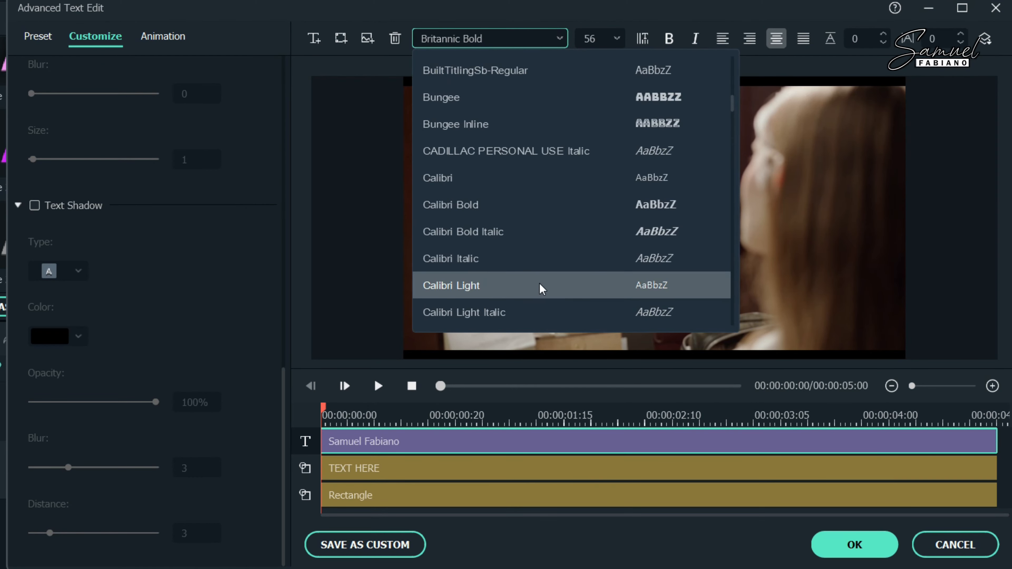
scroll(578, 281, "down", 4)
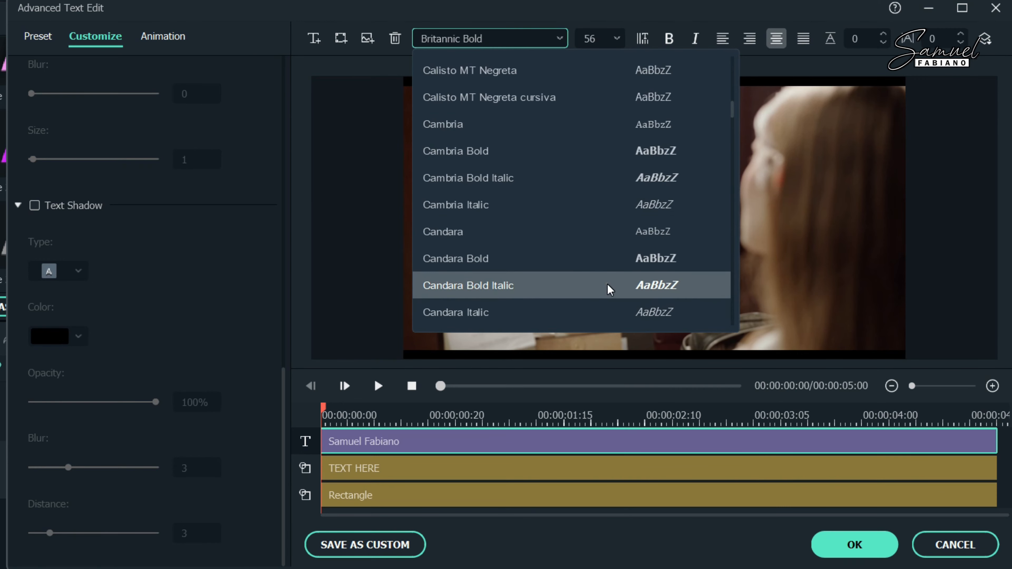
left_click(607, 284)
left_click_drag(558, 291, 585, 284)
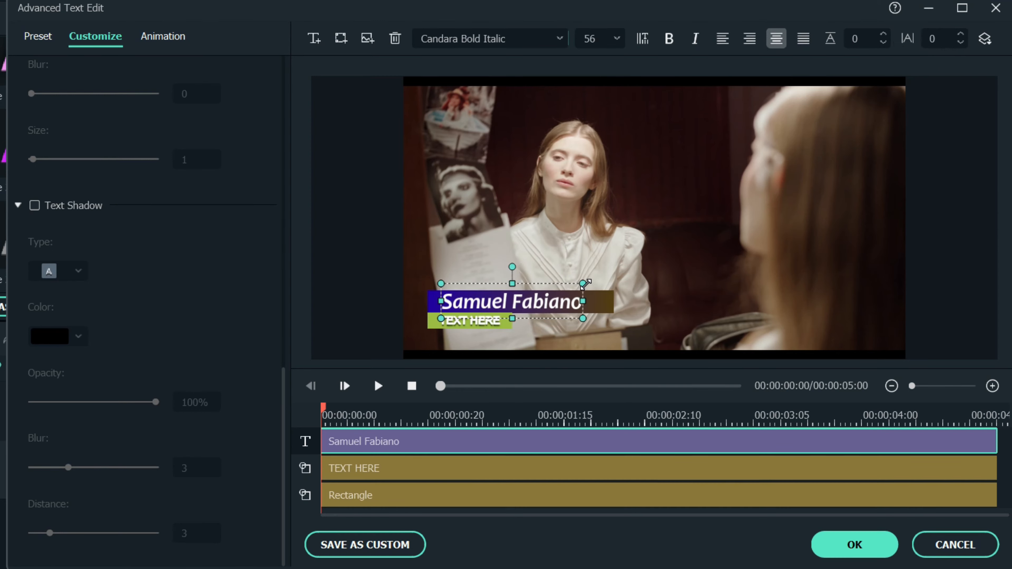
Step: Replace the green TEXT HERE label's text with HOST
left_click(517, 352)
left_click(550, 301)
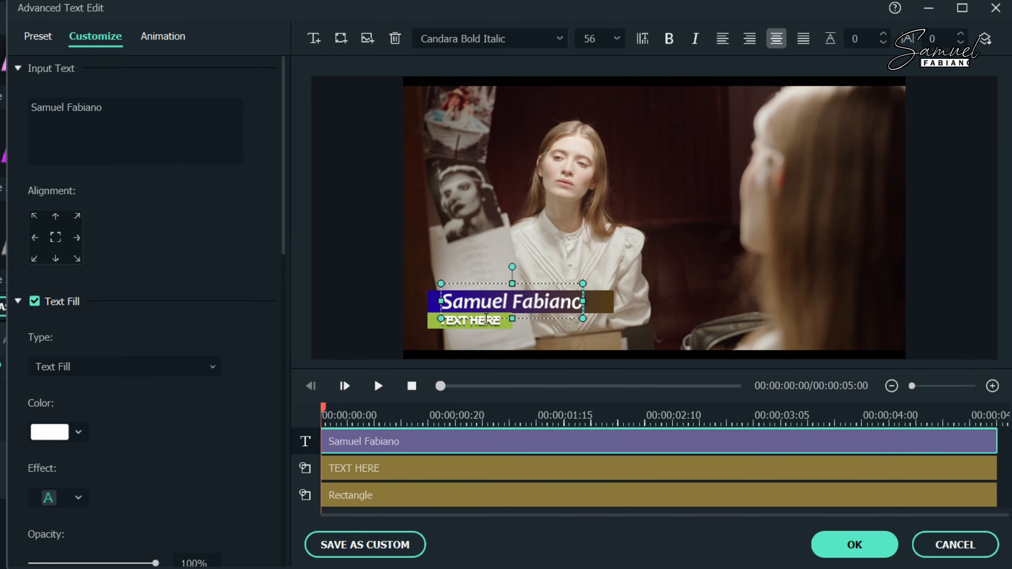
left_click(457, 325)
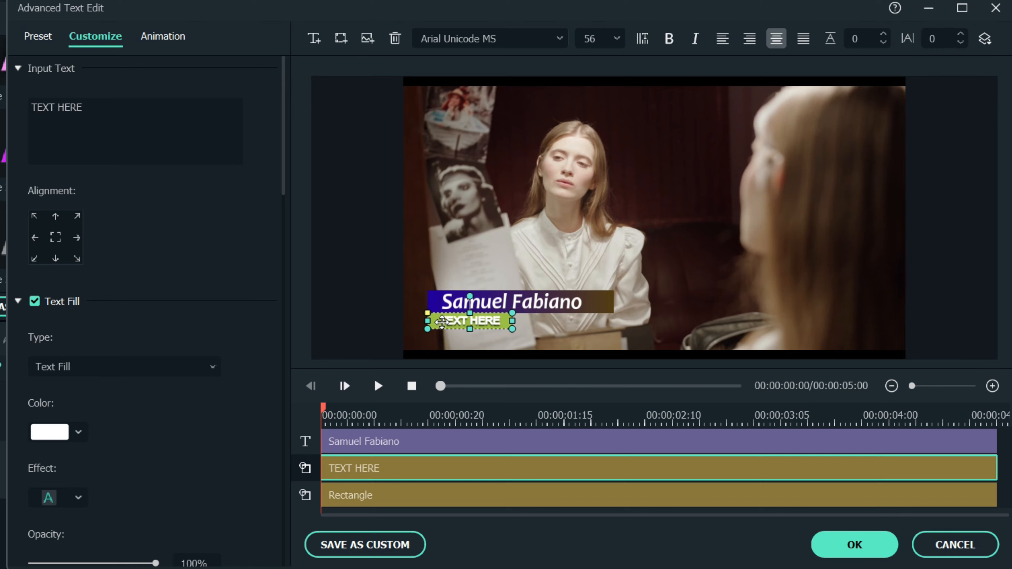
left_click(497, 319)
left_click(498, 319)
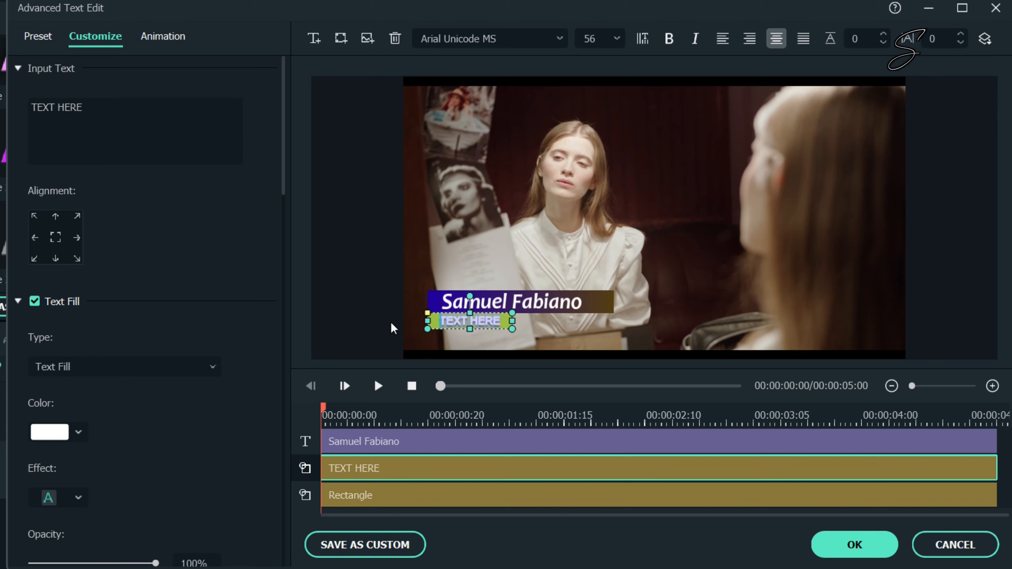
type("h")
key("BackSpace")
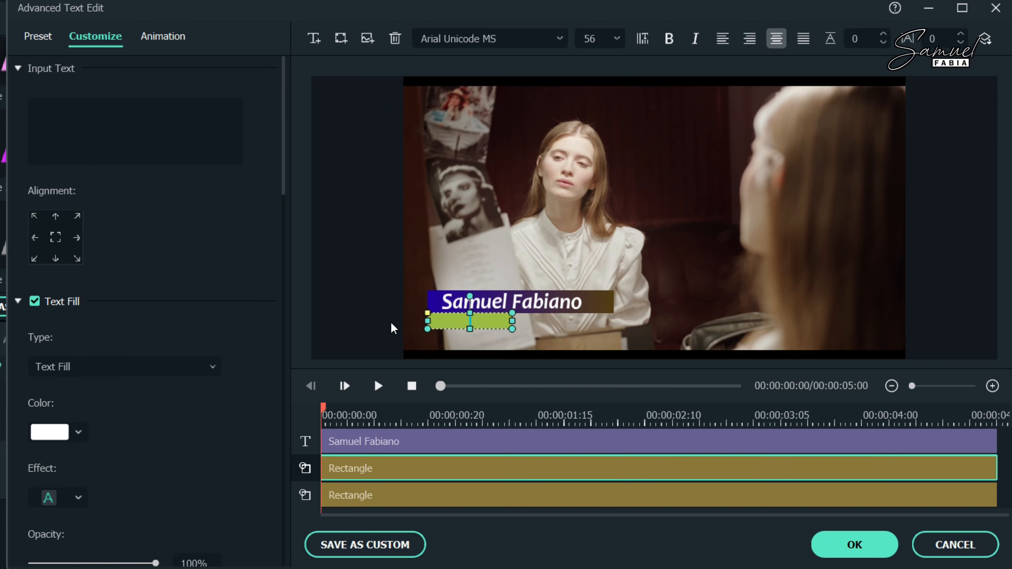
type("HOST")
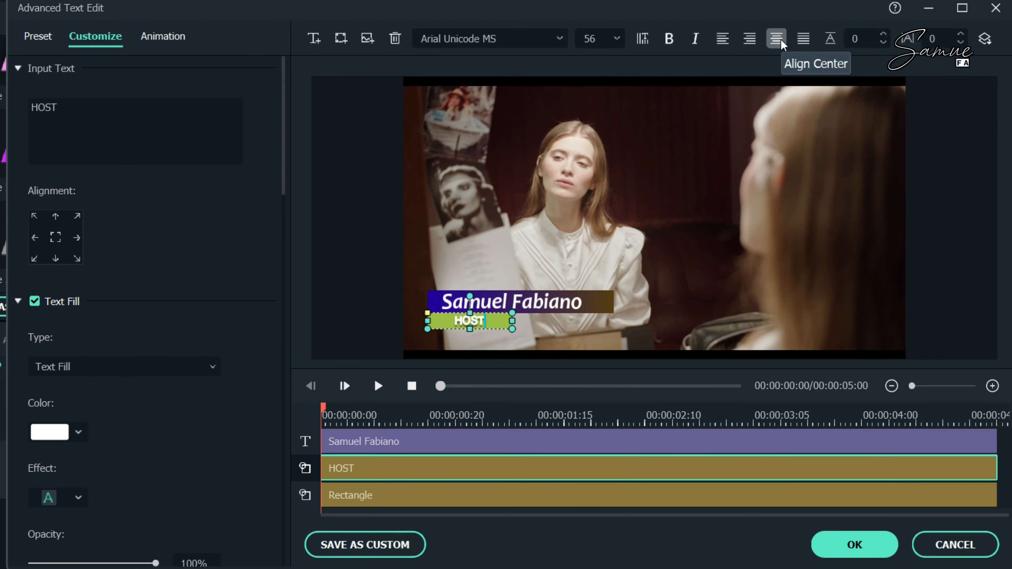
Step: Left-align the HOST text and reselect the name title layer
left_click(732, 38)
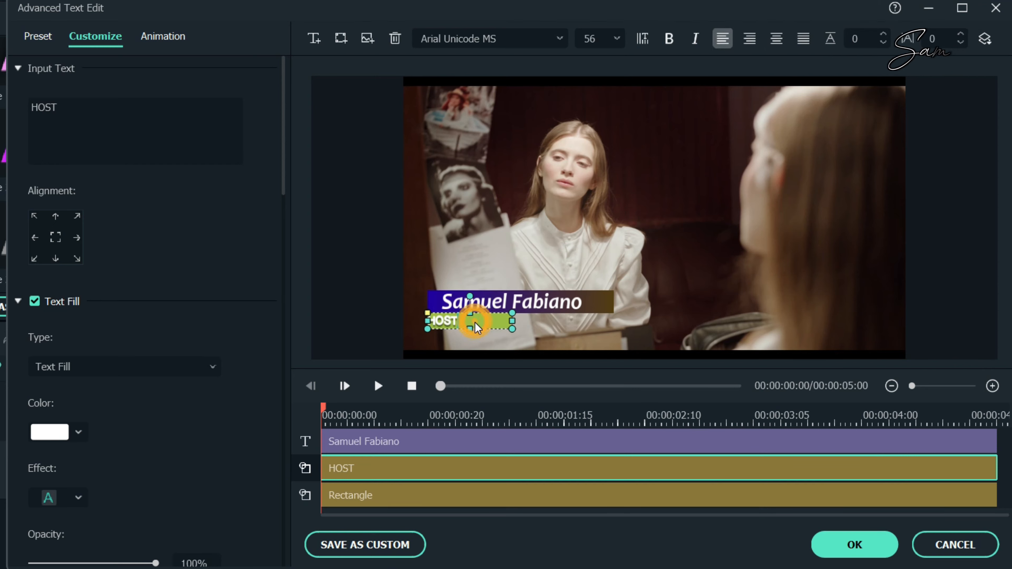
left_click(471, 440)
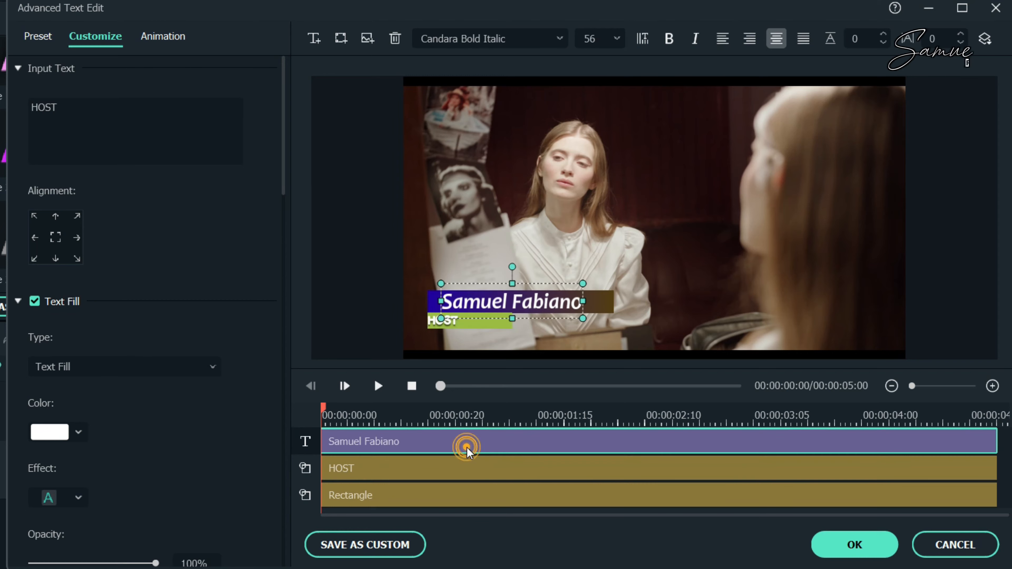
left_click(443, 325)
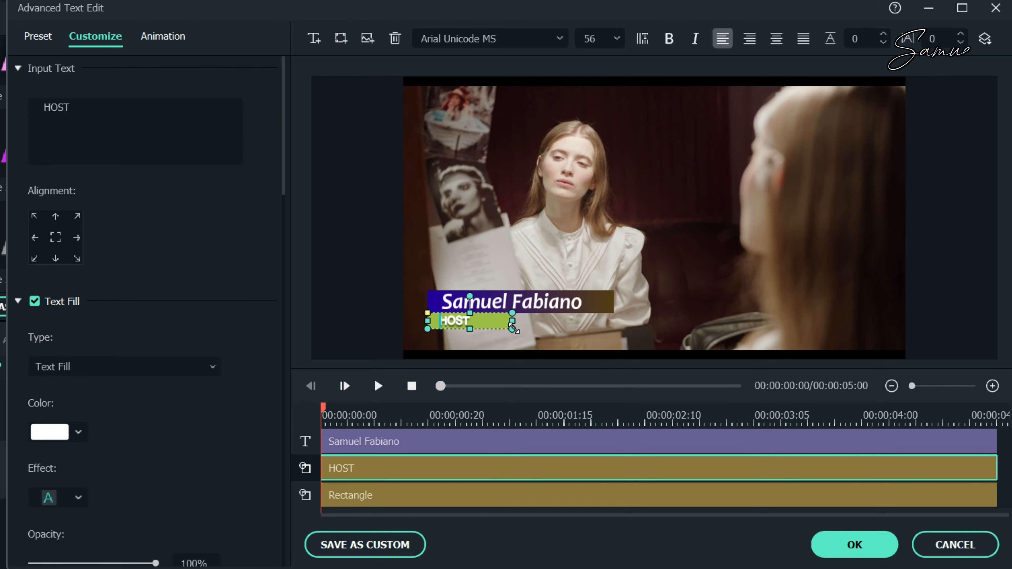
left_click(452, 442)
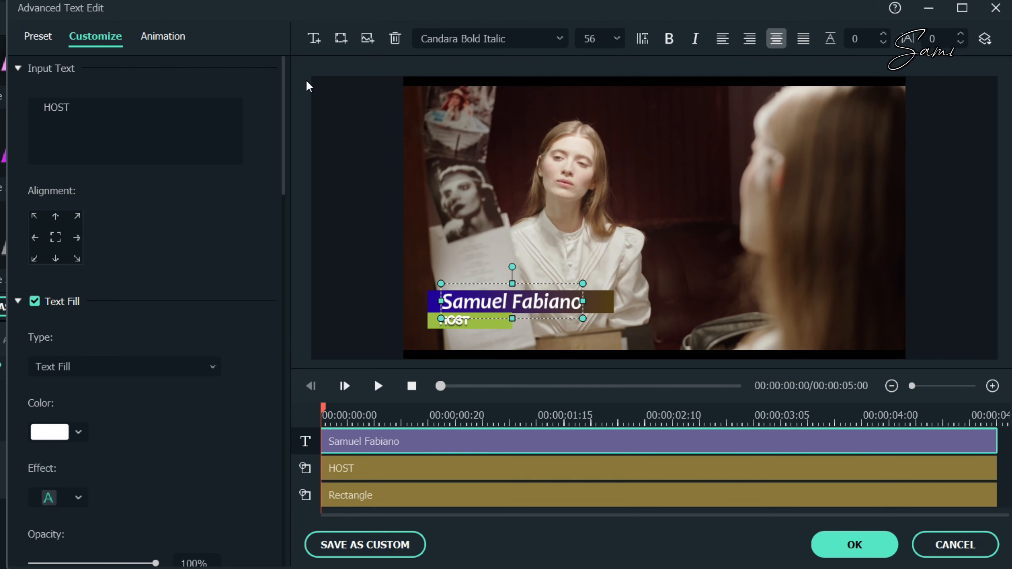
Step: Apply the Left Dir Insert animation preset to the Rectangle background layer
left_click(169, 40)
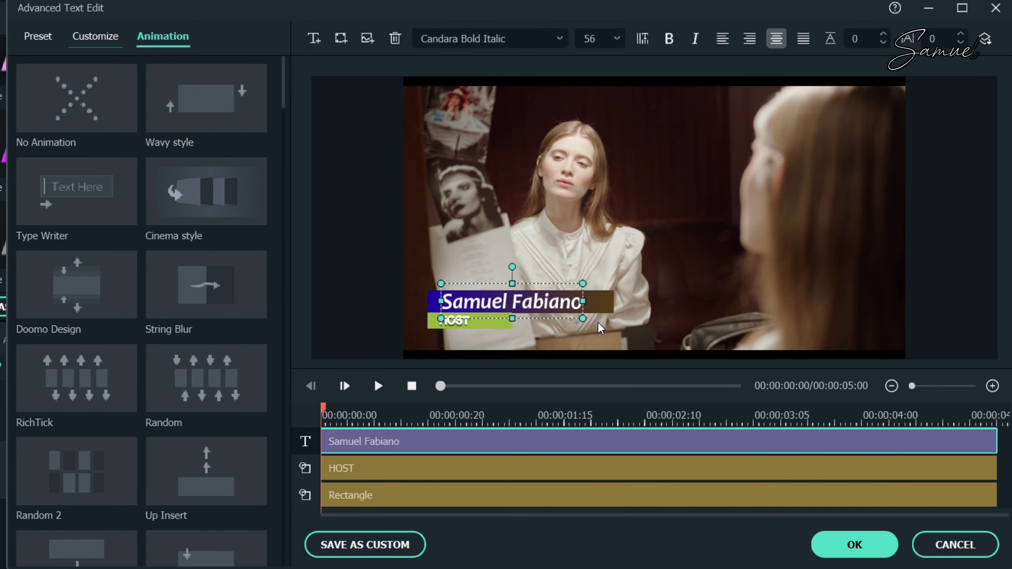
left_click(451, 496)
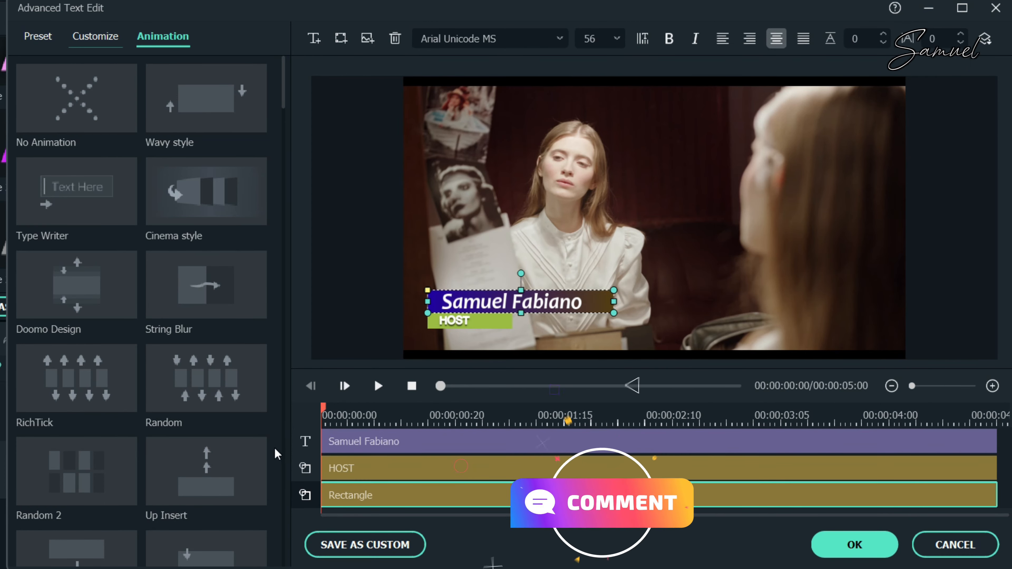
scroll(277, 454, "down", 3)
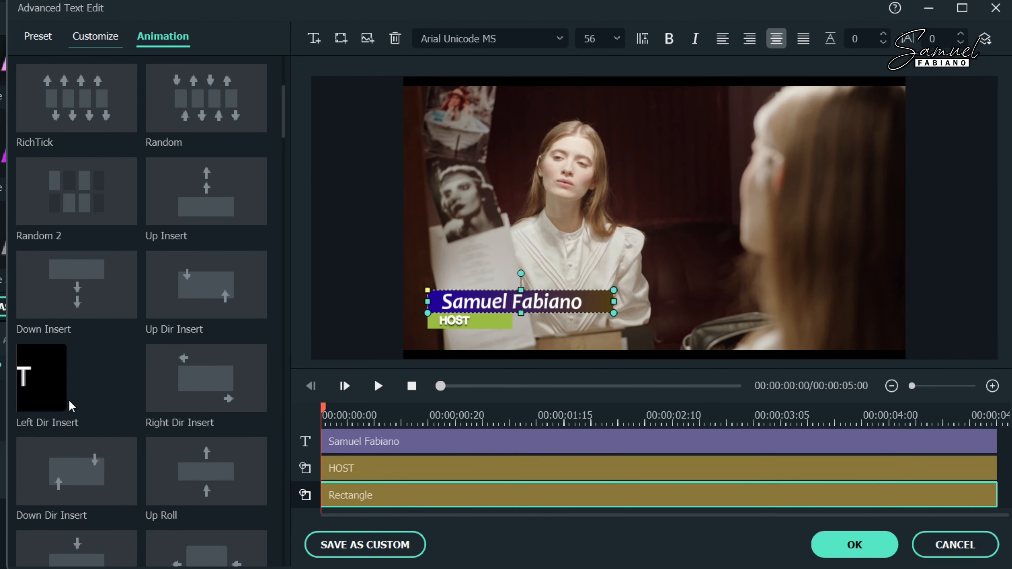
double_click(89, 386)
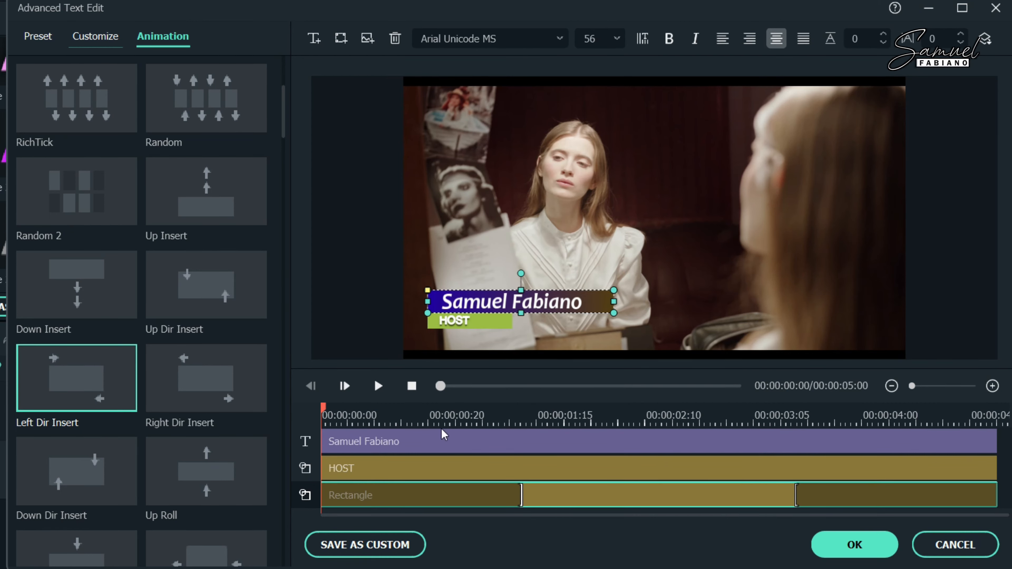
Step: End the Rectangle's slide-in near one second and start its slide-out around 00:00:03:24
left_click(378, 386)
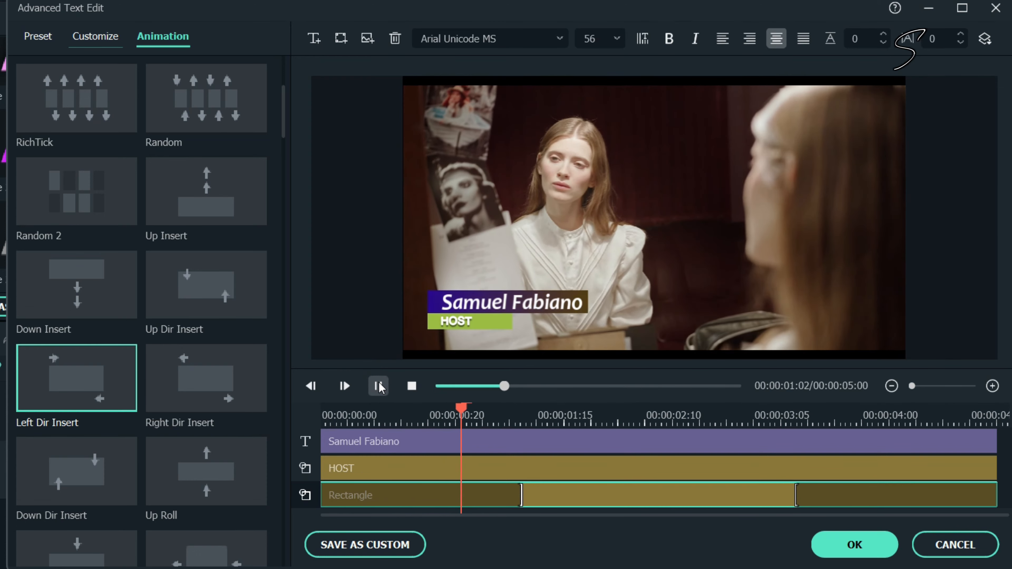
left_click(378, 386)
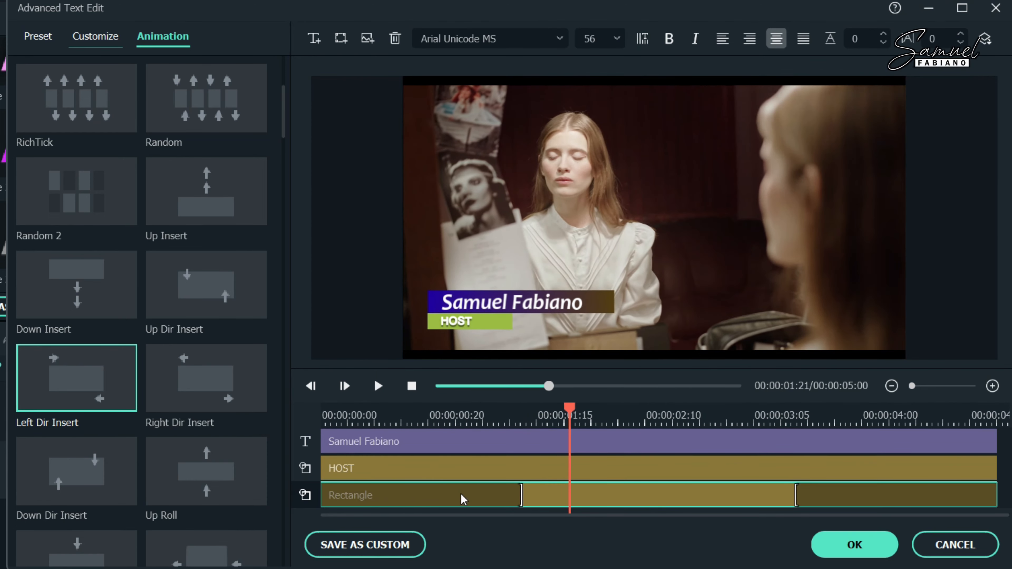
left_click(519, 495)
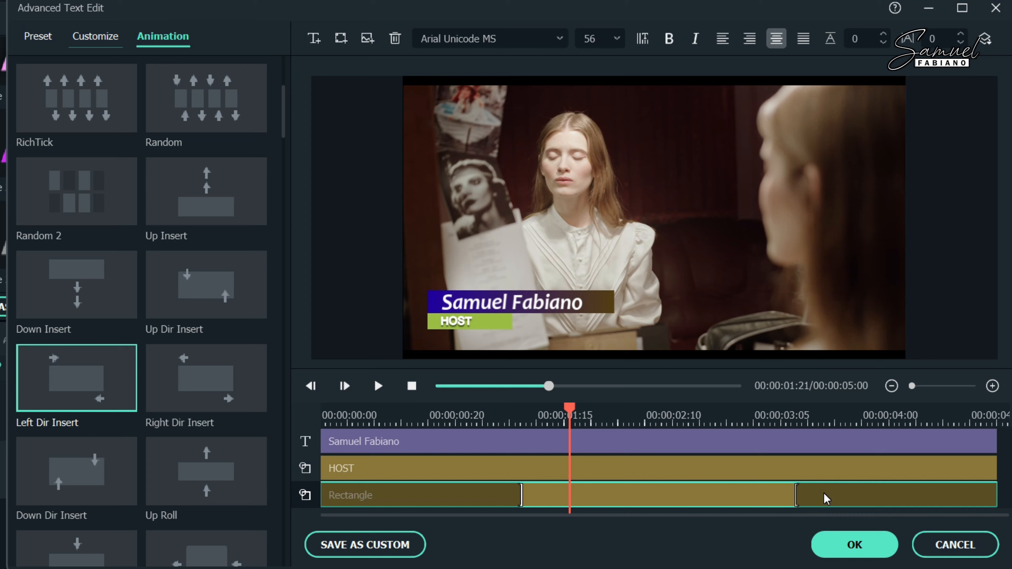
left_click(577, 410)
left_click(527, 412)
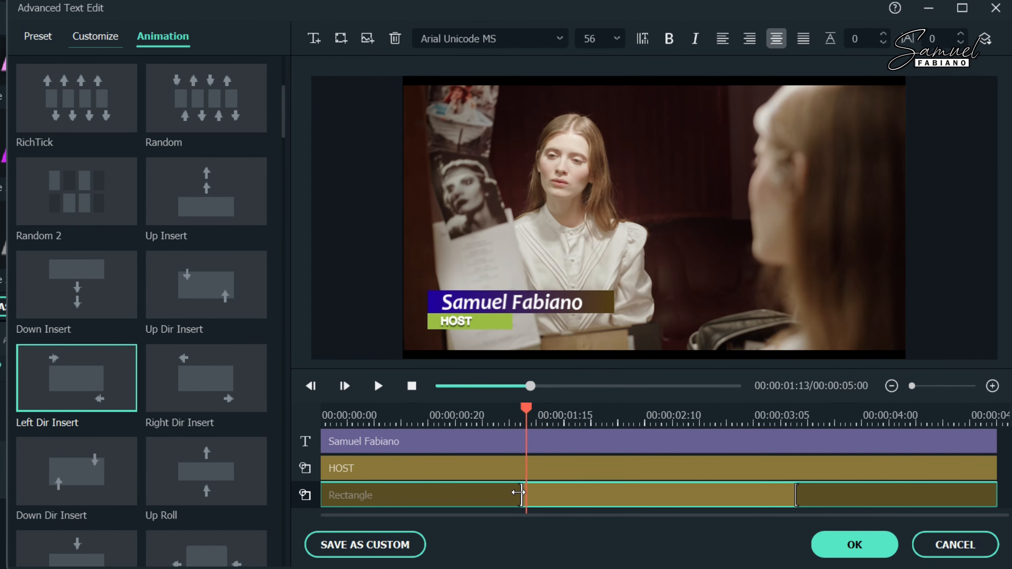
left_click_drag(518, 493, 453, 491)
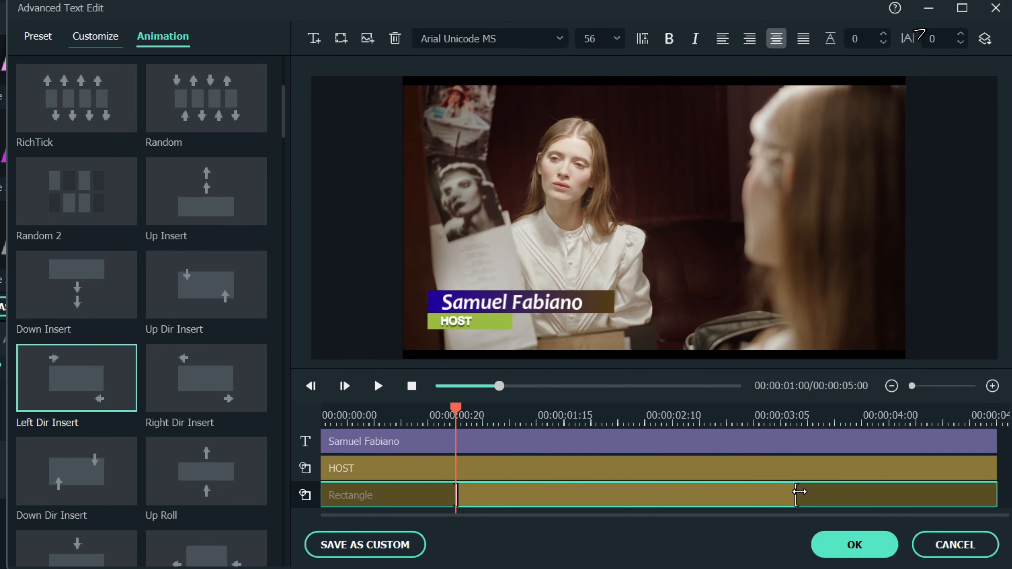
left_click_drag(797, 492, 863, 489)
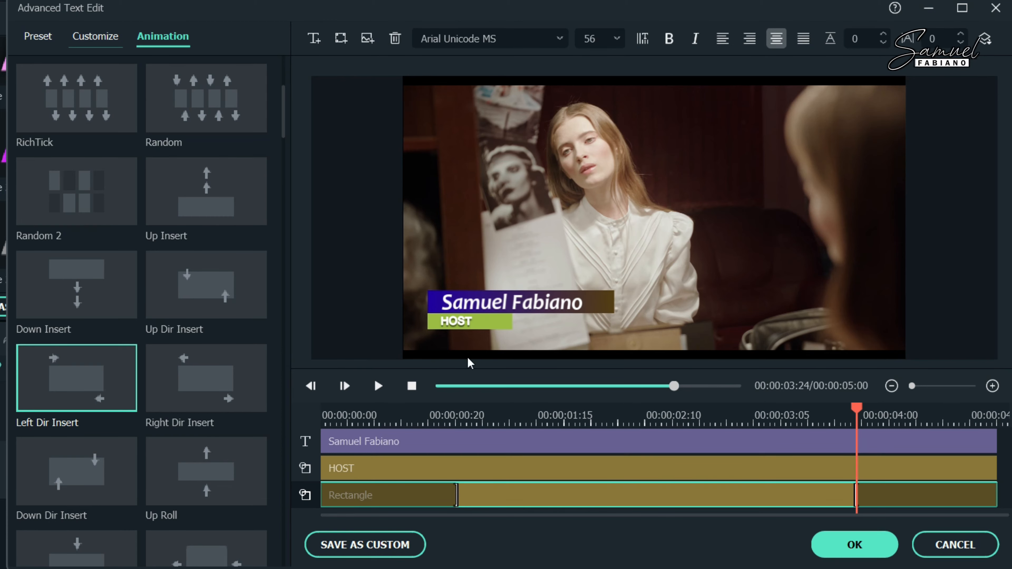
left_click(413, 467)
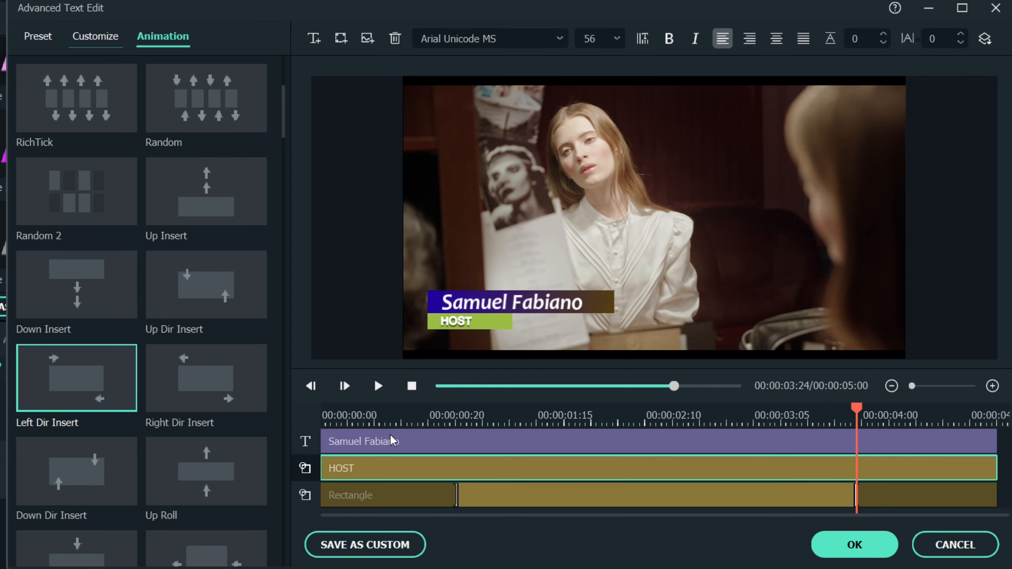
Step: Apply the Type Writer animation to the name layer and preview it from the start
left_click(453, 449)
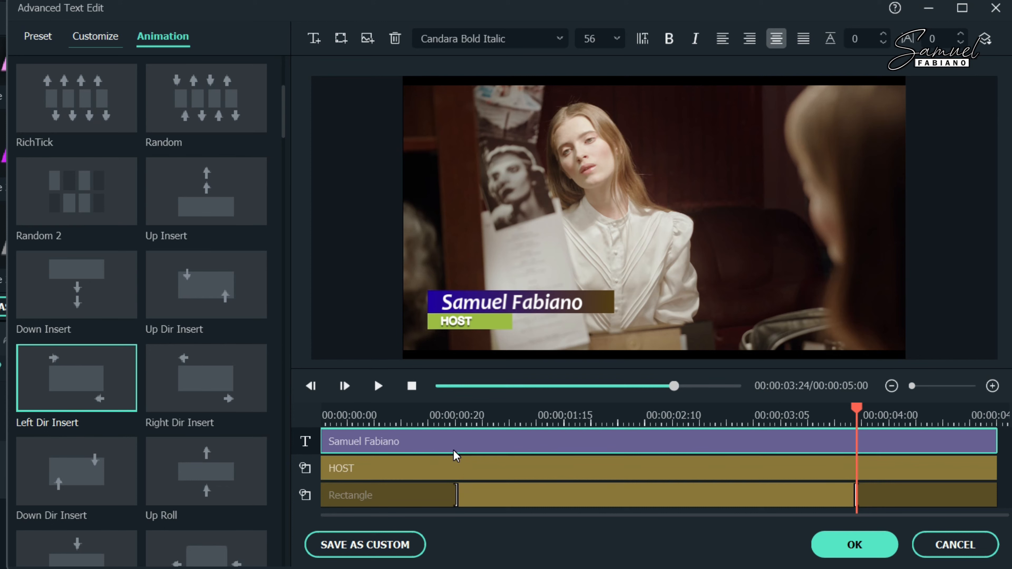
scroll(225, 260, "up", 3)
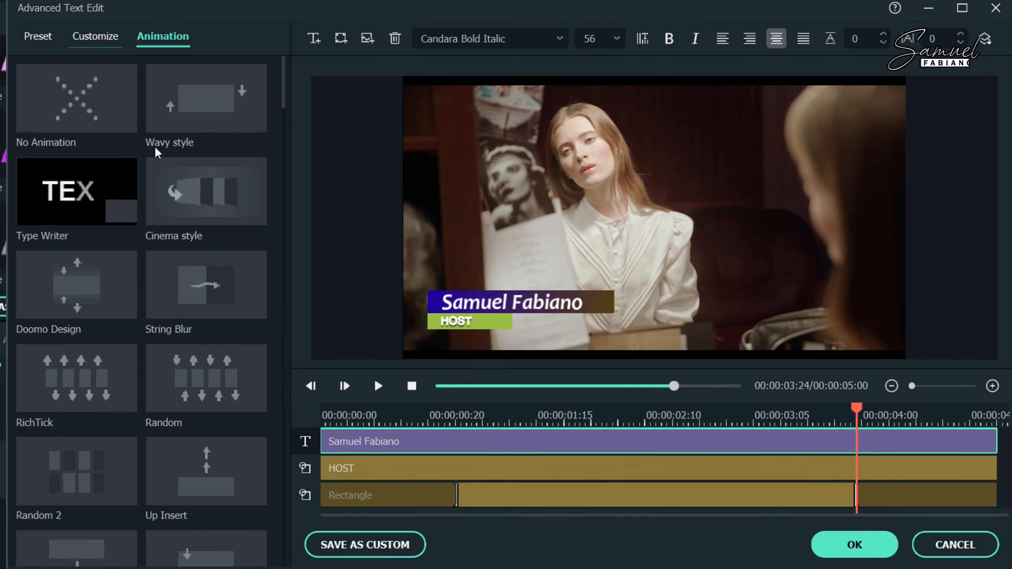
double_click(102, 208)
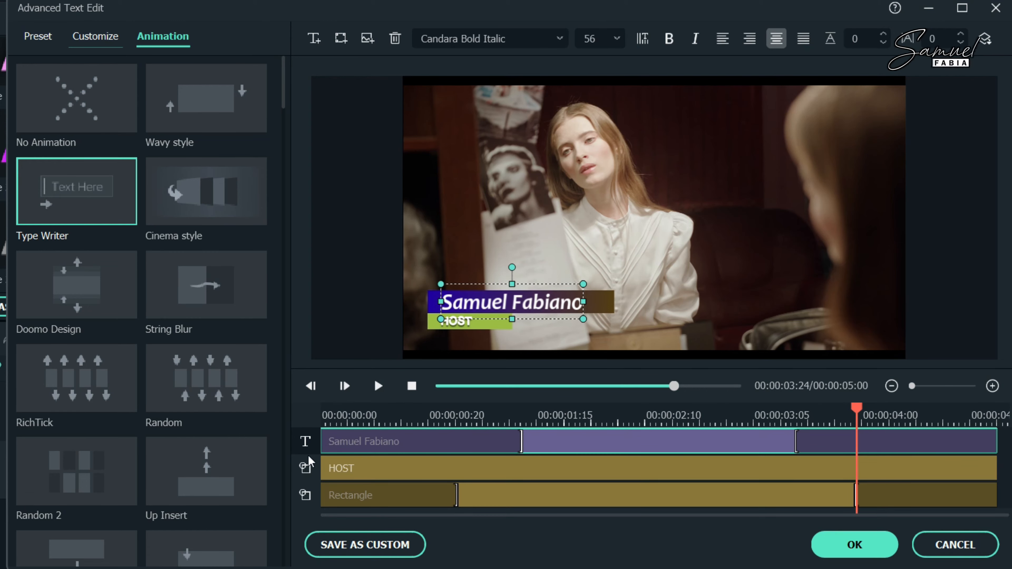
left_click(350, 443)
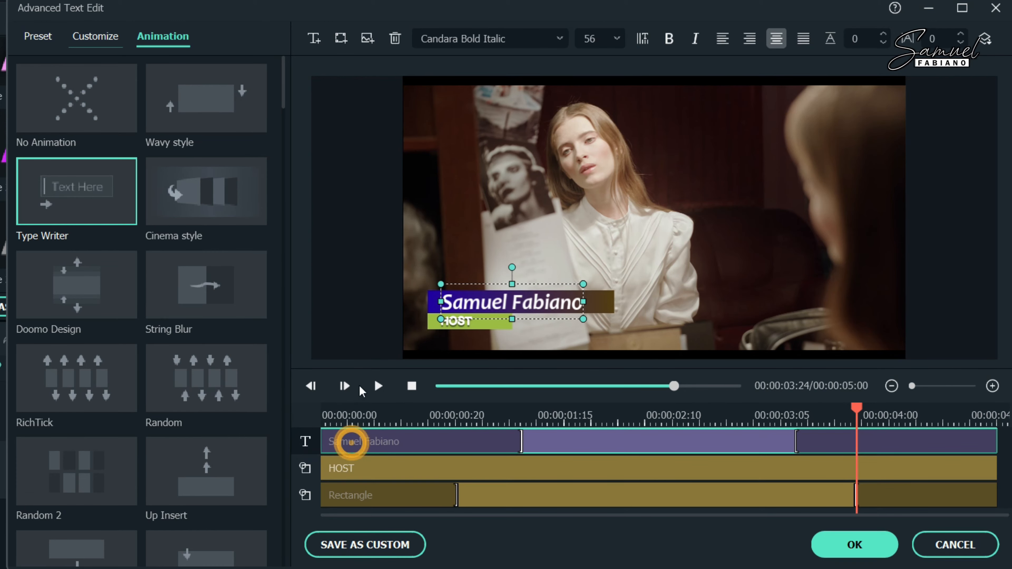
left_click(334, 418)
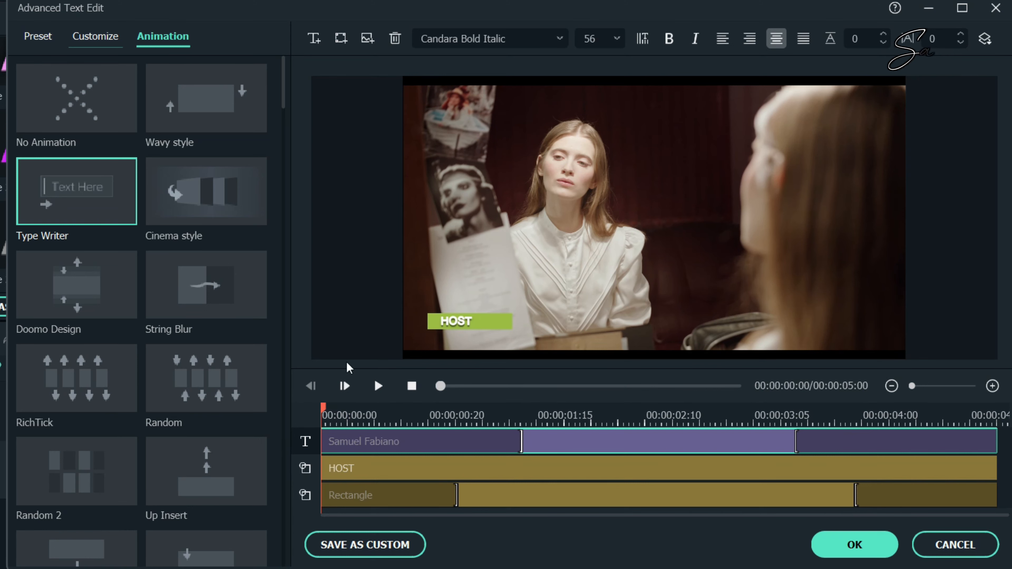
left_click(379, 386)
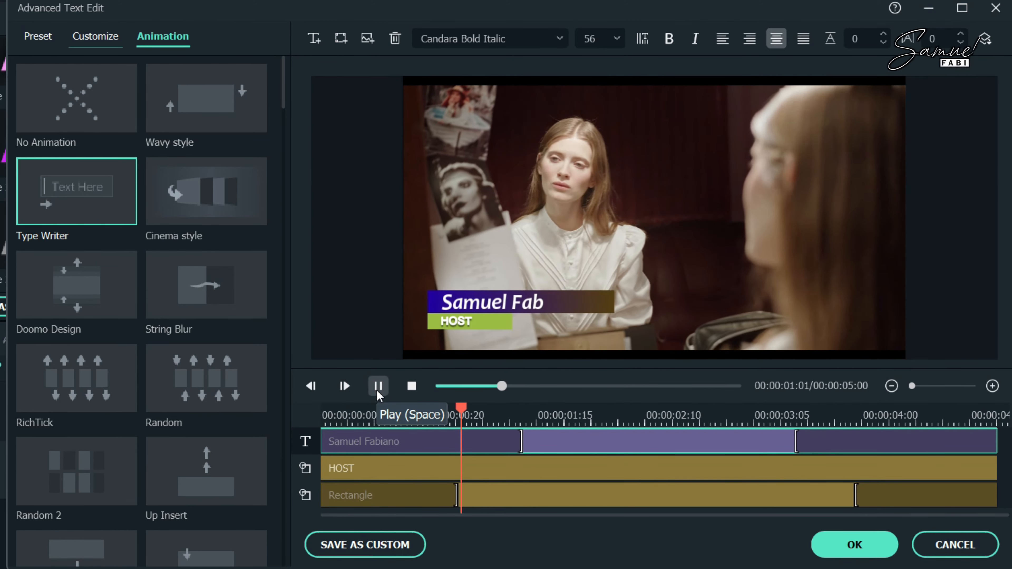
left_click(378, 386)
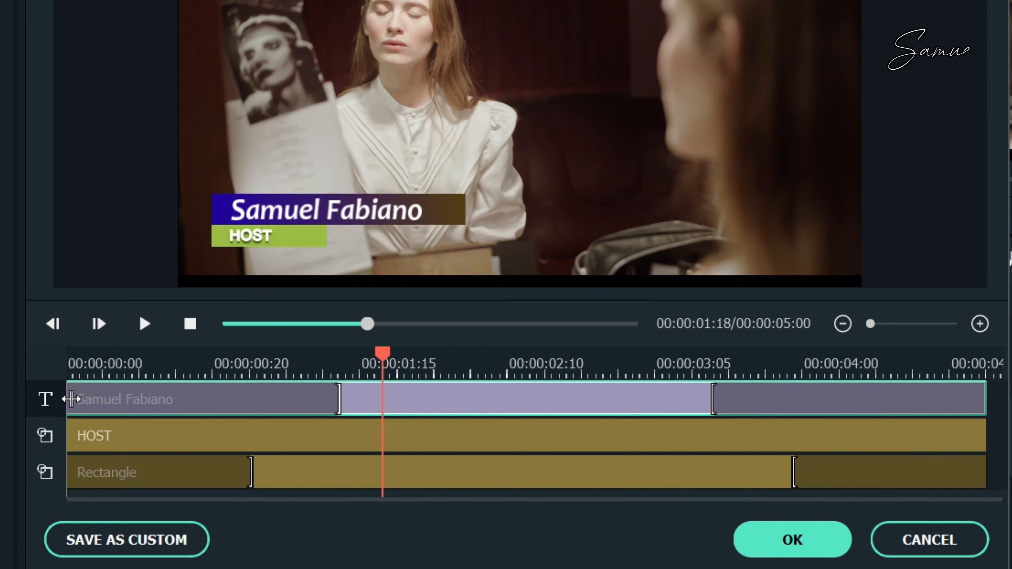
Step: Lengthen the name's typing-in, trim its clip before four seconds, and start its out-animation later
left_click_drag(88, 398, 199, 400)
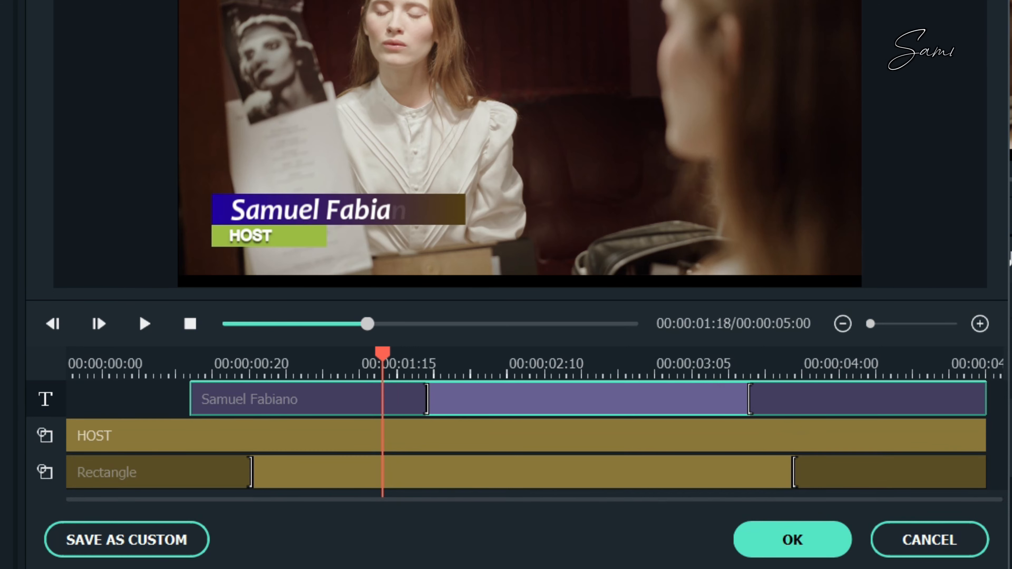
left_click_drag(982, 400, 817, 405)
left_click_drag(818, 406, 823, 405)
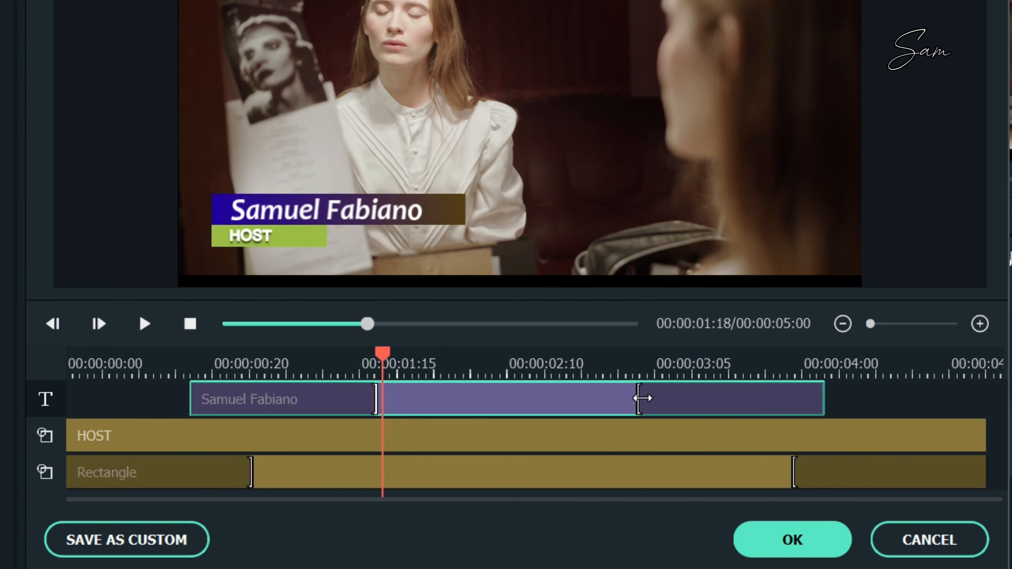
left_click_drag(642, 398, 724, 401)
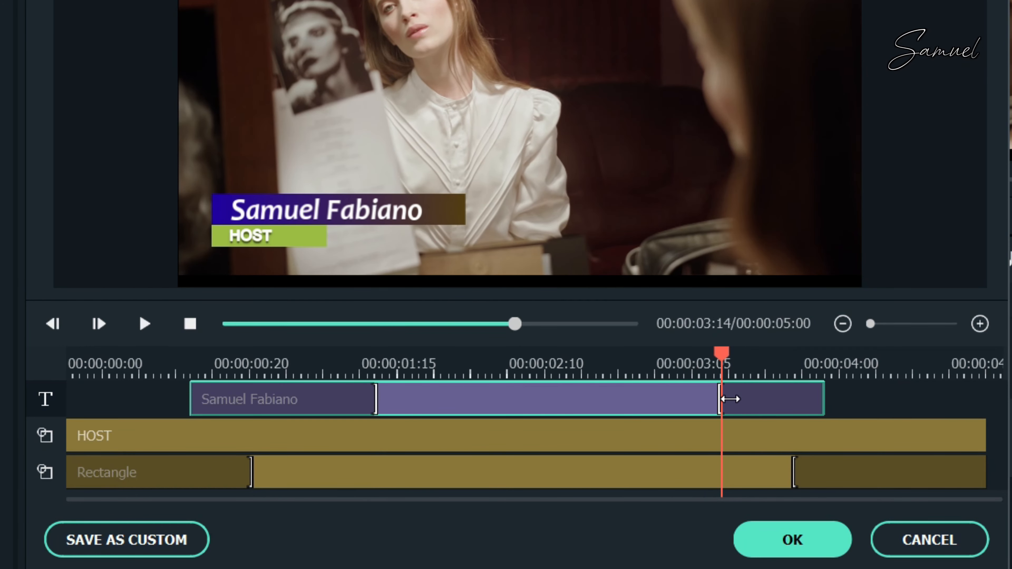
left_click(375, 406)
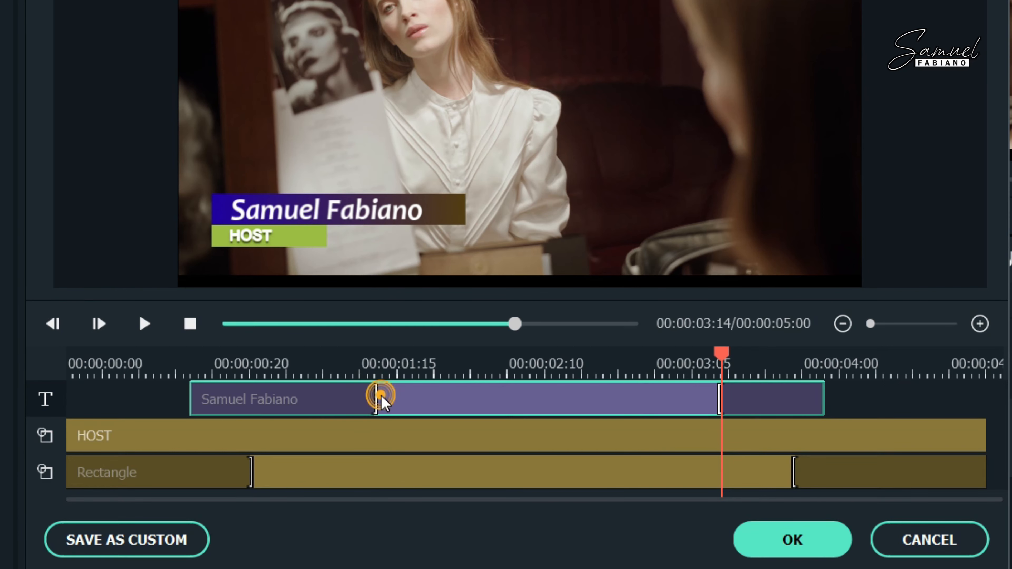
left_click(412, 386)
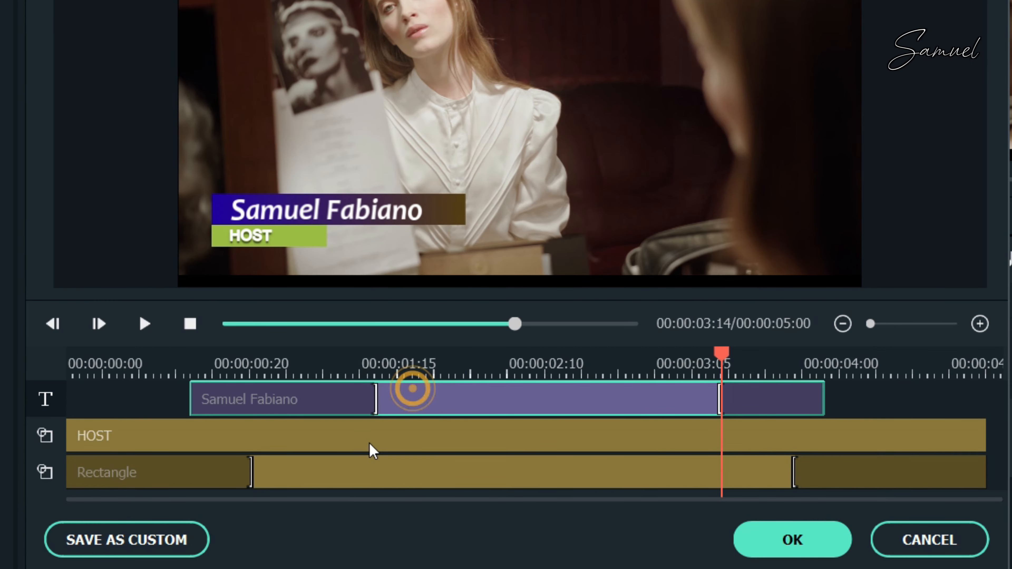
left_click(351, 439)
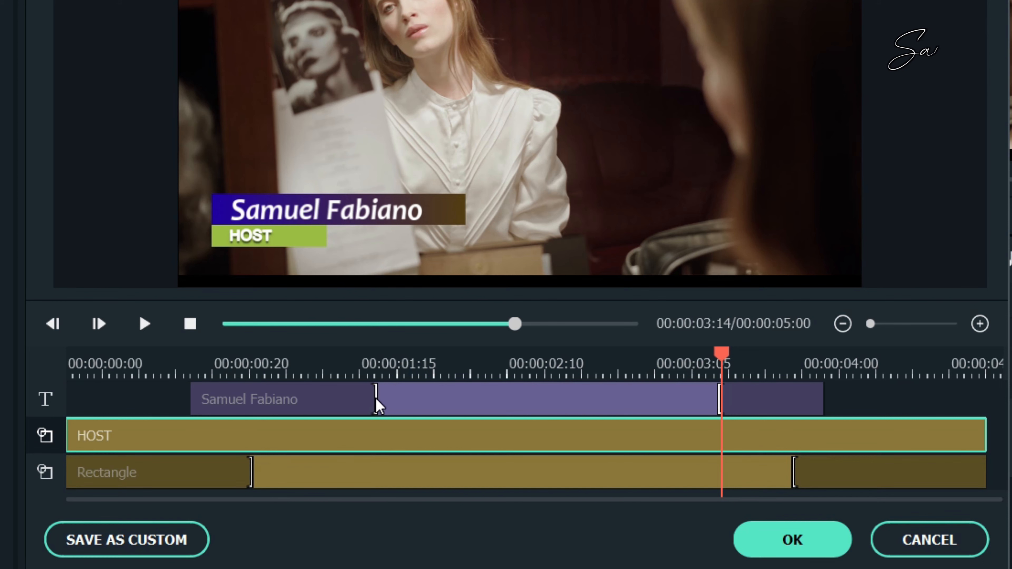
left_click_drag(374, 398, 348, 402)
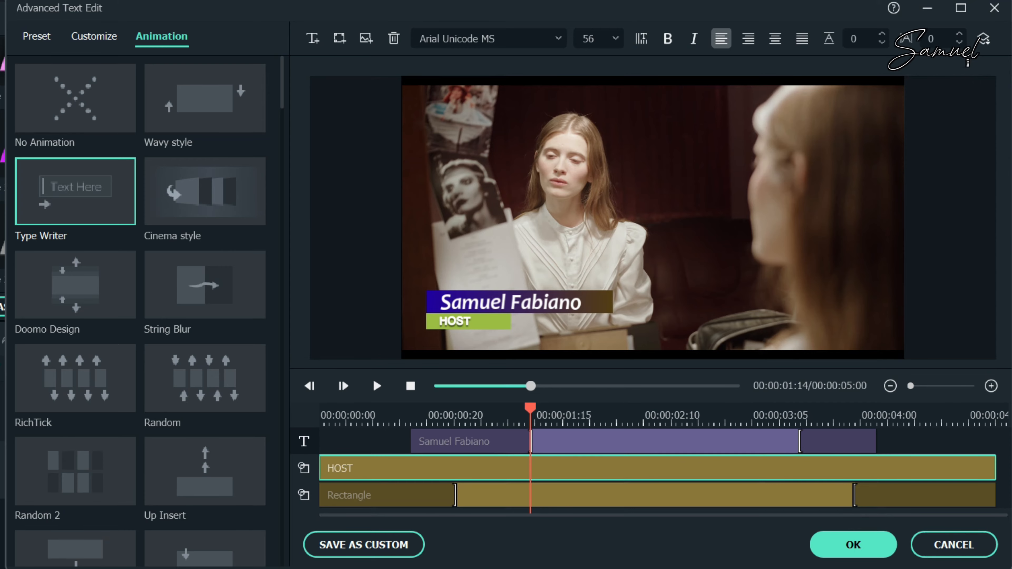
left_click_drag(531, 408, 280, 402)
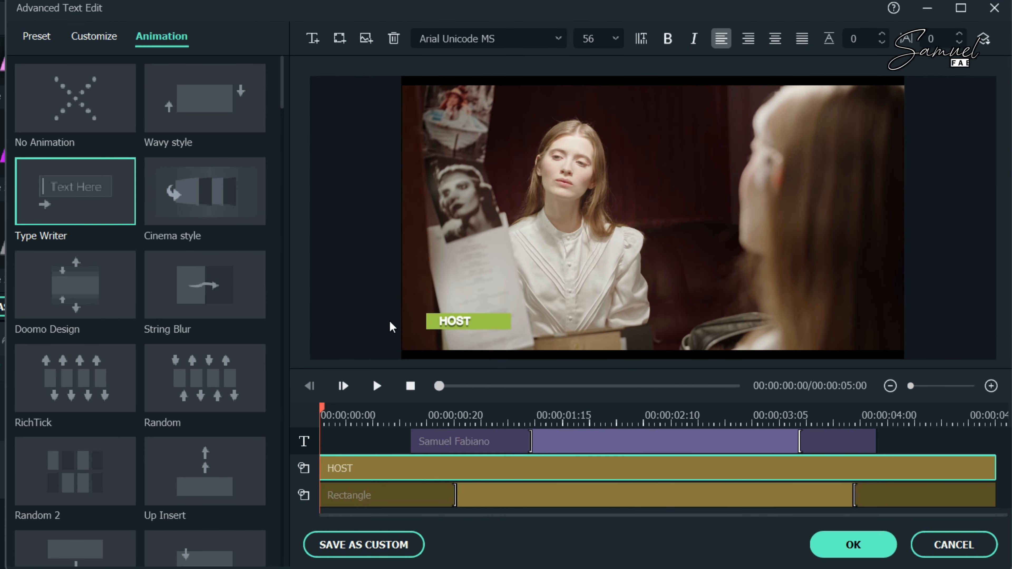
Step: Preview the lower third and apply the Right Dir Insert animation to HOST
left_click(377, 382)
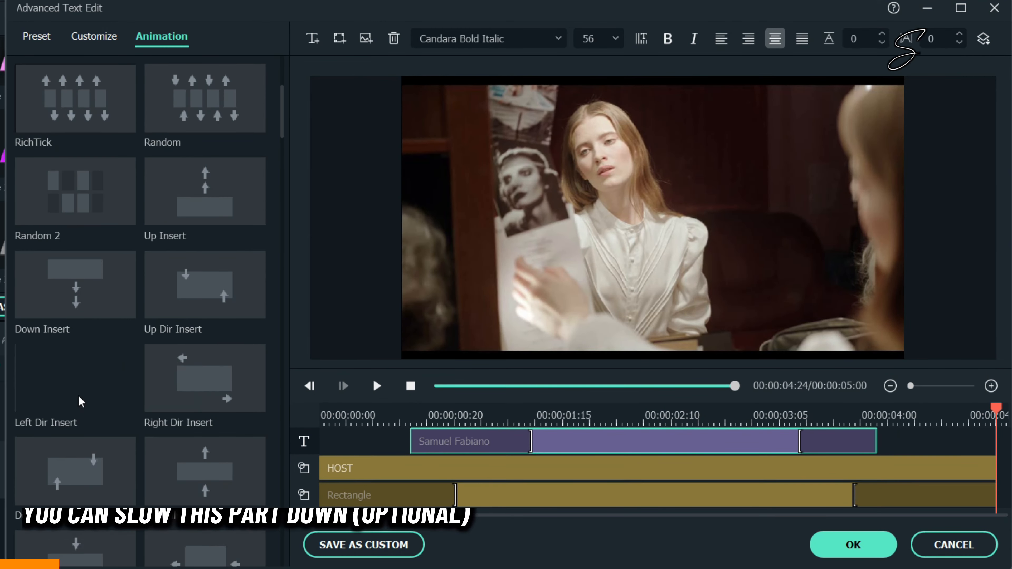
left_click(75, 378)
left_click(376, 386)
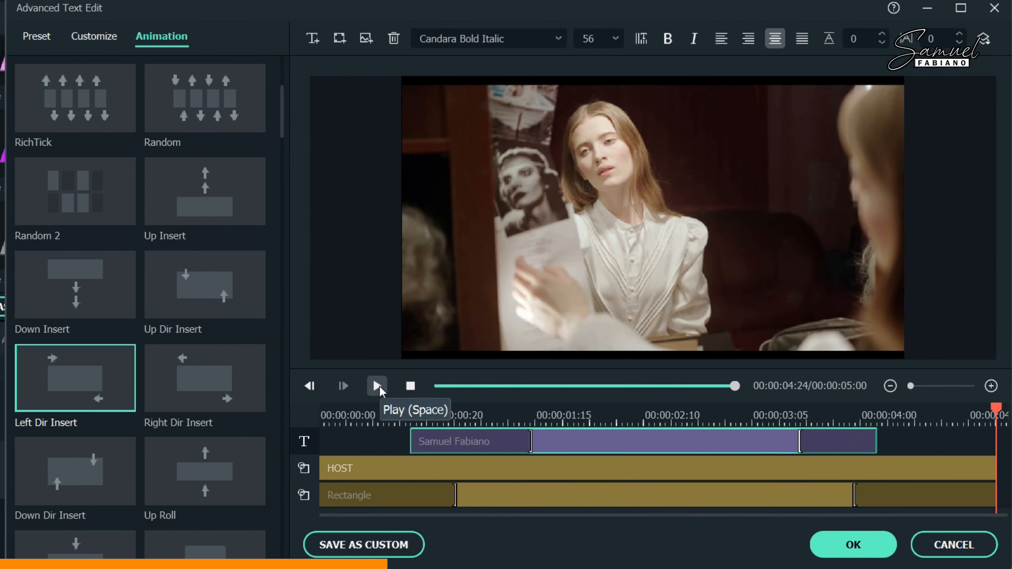
left_click(438, 468)
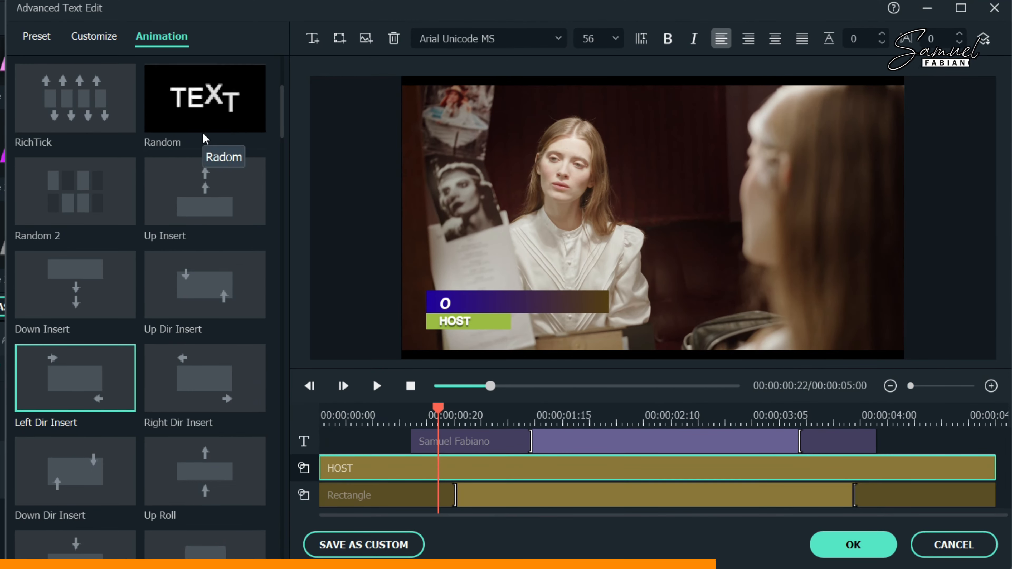
scroll(205, 279, "down", 3)
double_click(211, 105)
Step: Trim the HOST clip at both ends, lengthen its entry and exit animations, and save as custom
left_click_drag(321, 474, 466, 475)
left_click_drag(995, 463, 931, 466)
left_click_drag(600, 468, 558, 469)
left_click(795, 470)
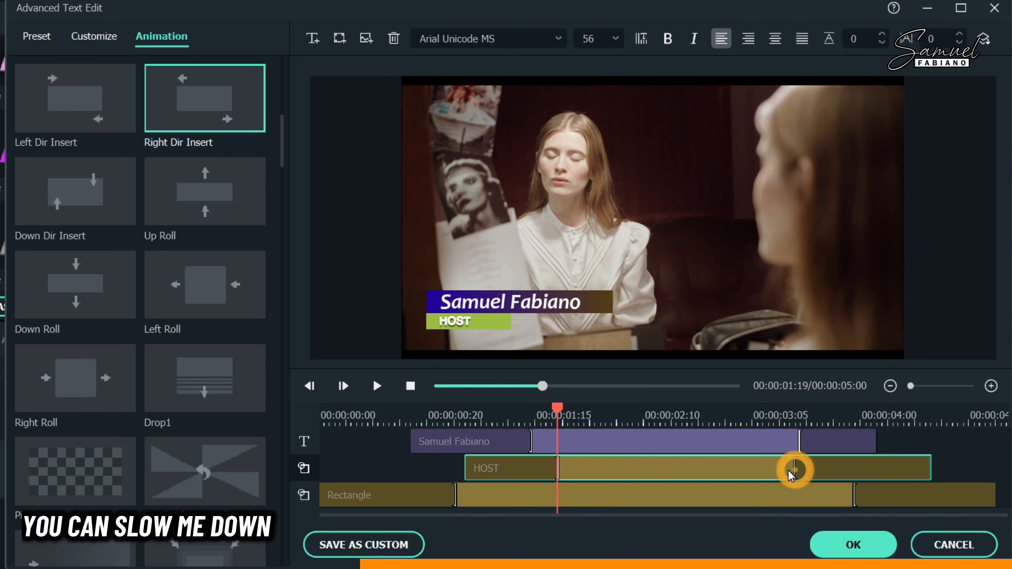
left_click(797, 450)
left_click_drag(798, 468, 839, 467)
left_click(409, 385)
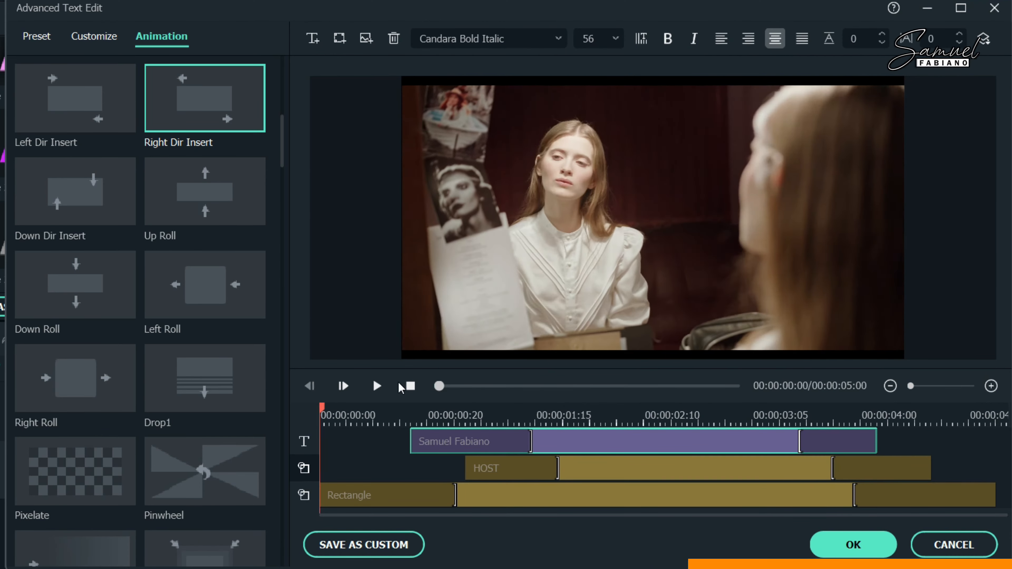
left_click(377, 386)
left_click(389, 550)
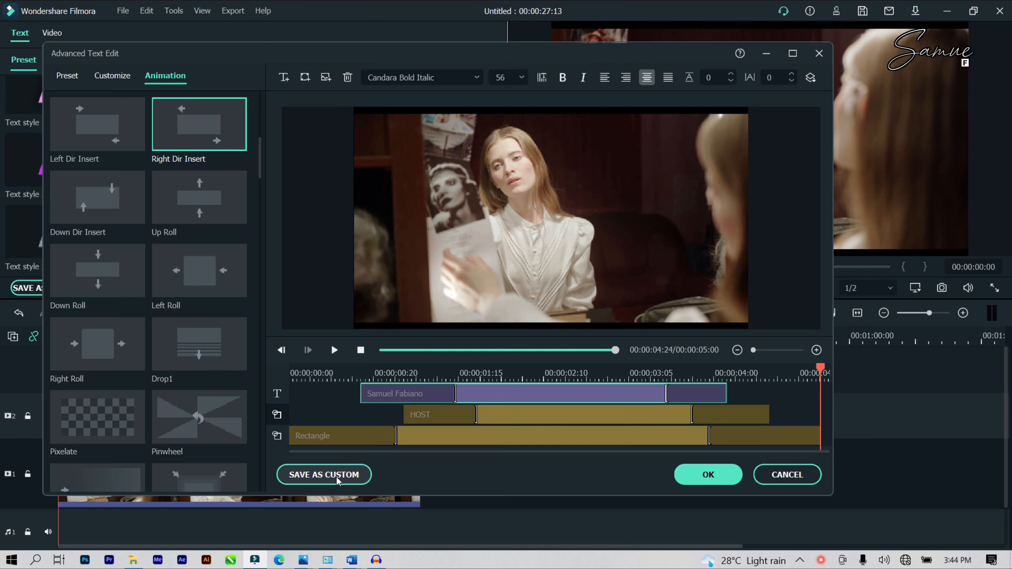
Step: Name the custom title LT 1 and confirm saving it
left_click(336, 477)
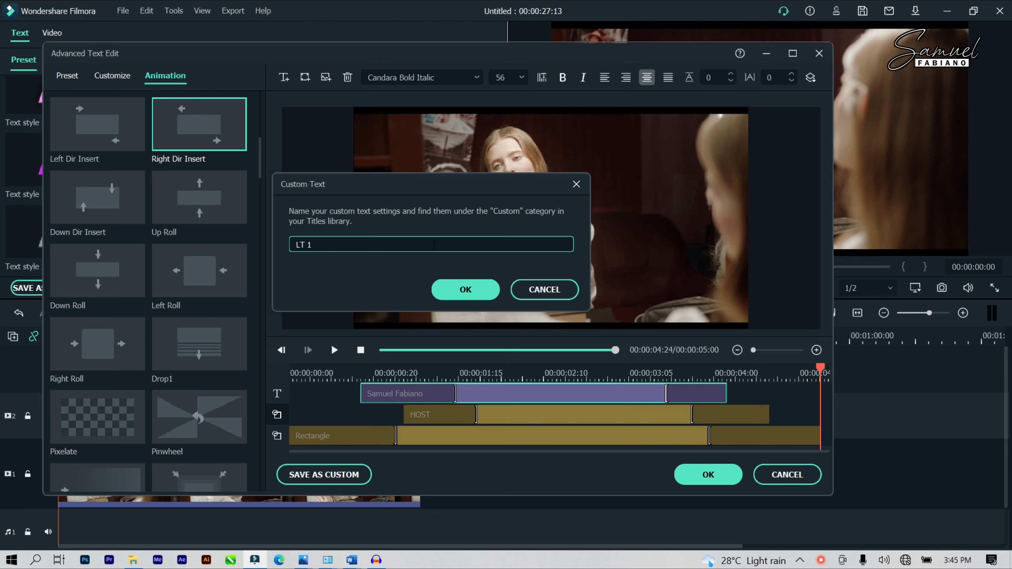
left_click(465, 293)
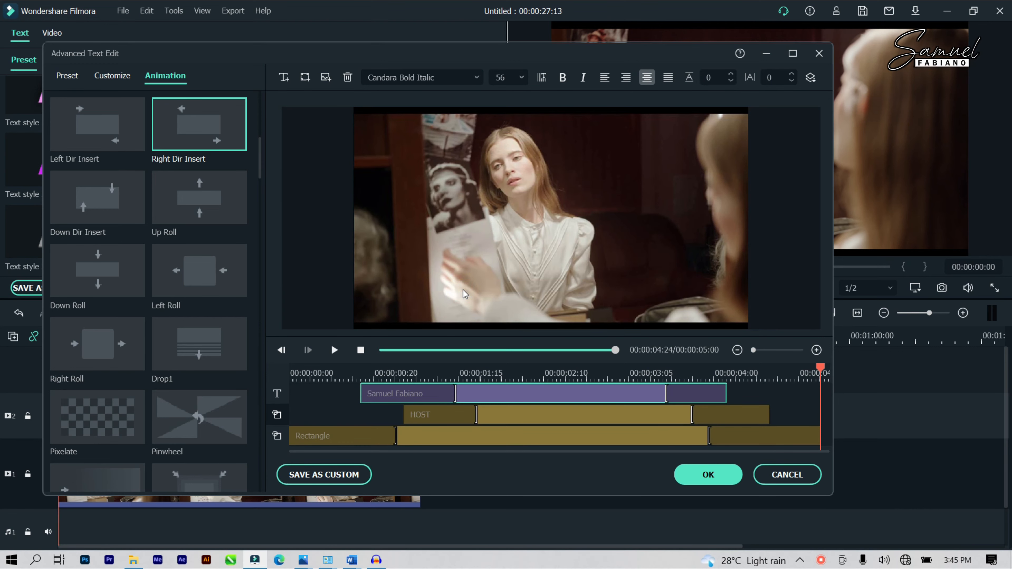
Step: Close Advanced Text Edit, play the video with the new lower third, and confirm the title
left_click(718, 478)
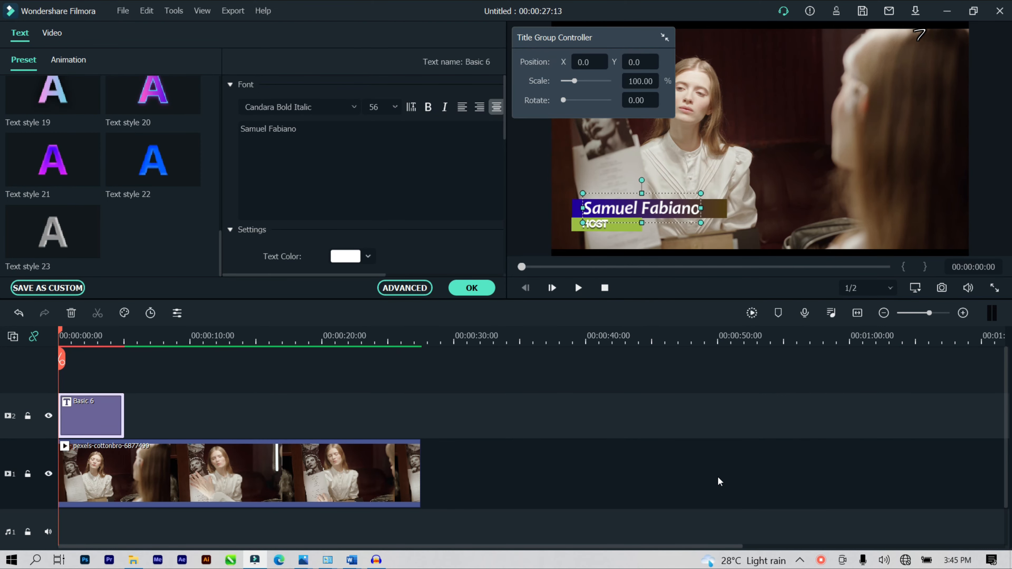
left_click_drag(602, 47, 390, 21)
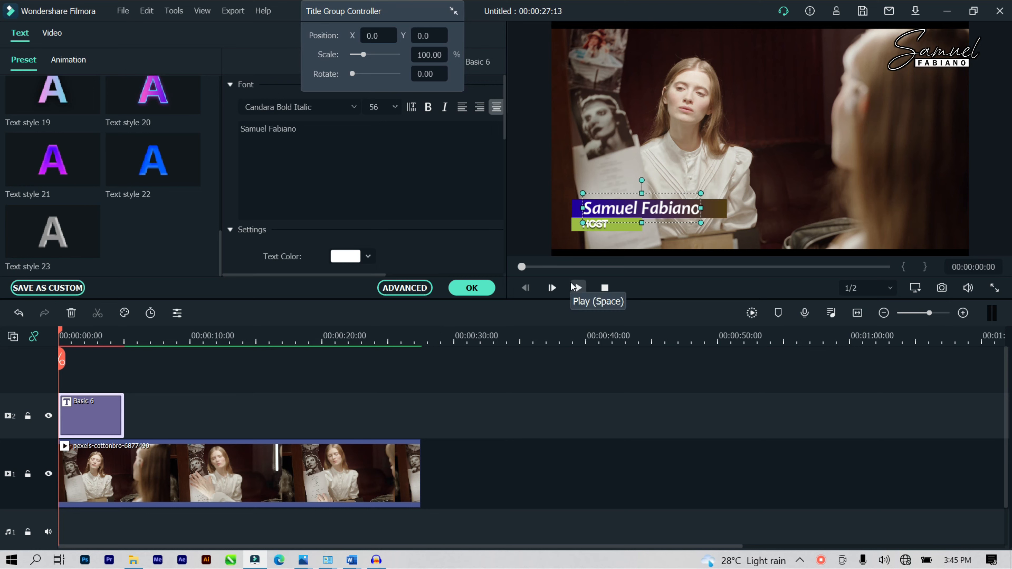
left_click(576, 288)
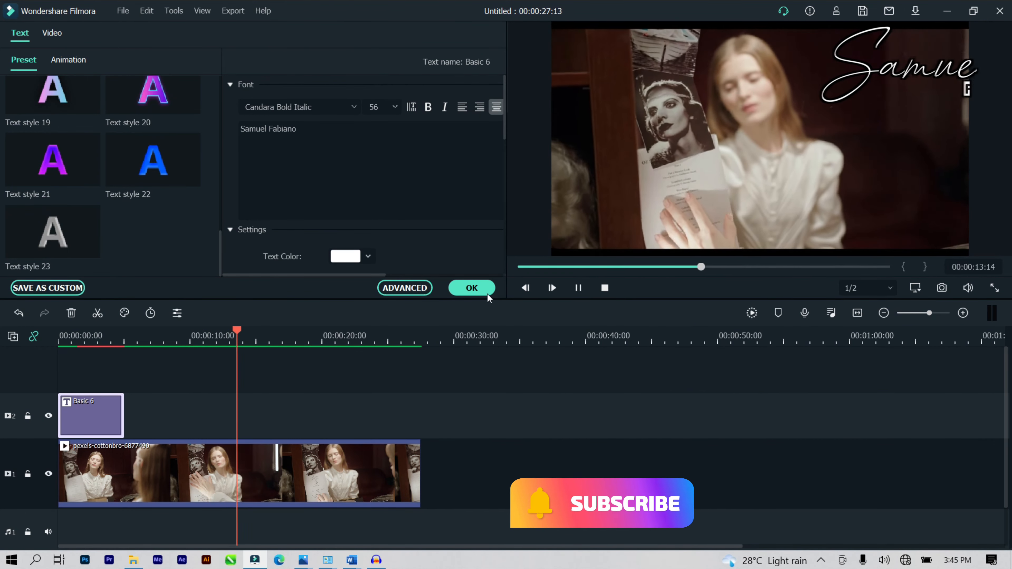
left_click(471, 288)
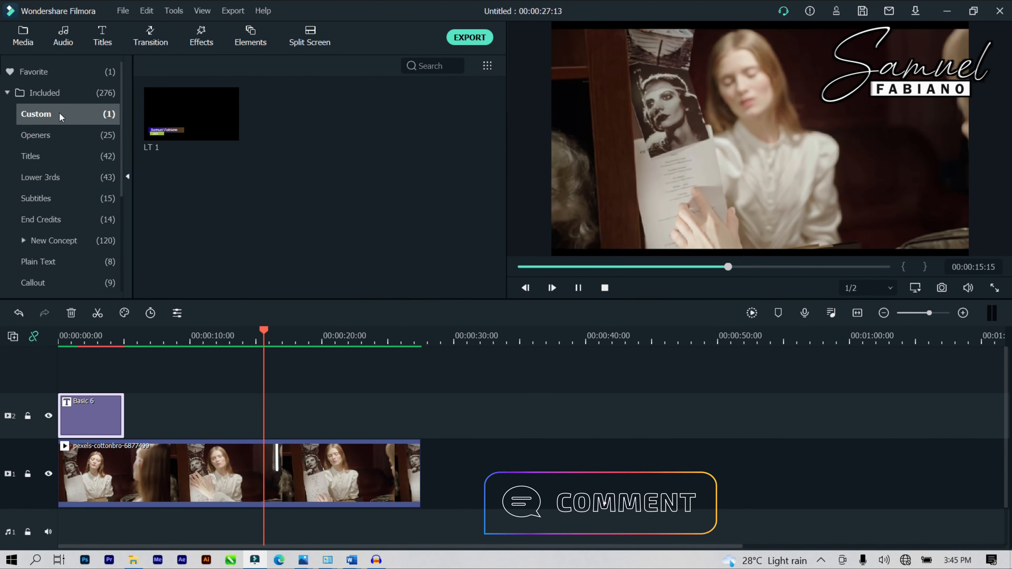
Step: Add the custom LT 1 title from Included > Custom to track 2, with the playhead near 00:00:11
left_click(55, 70)
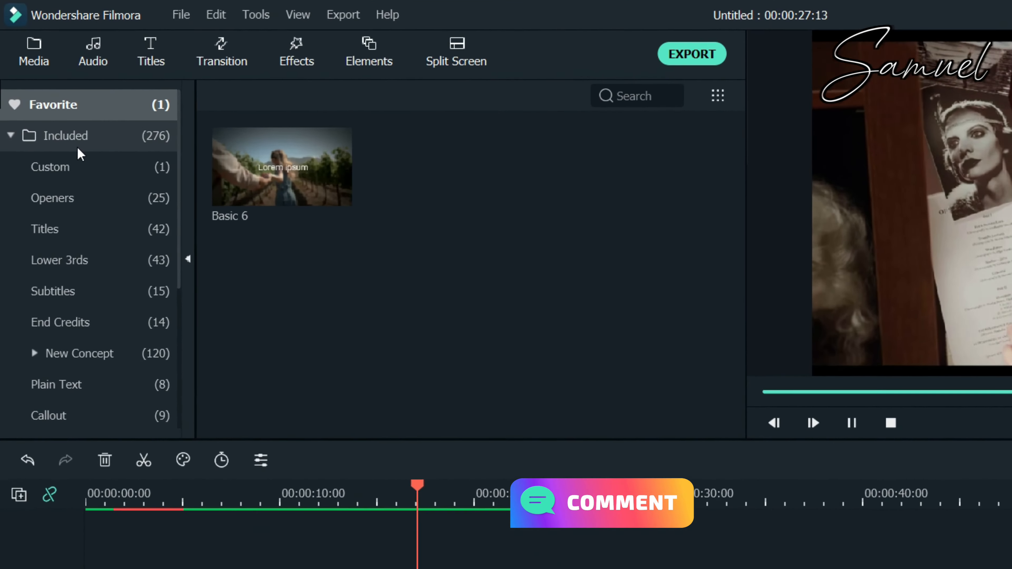
left_click(77, 146)
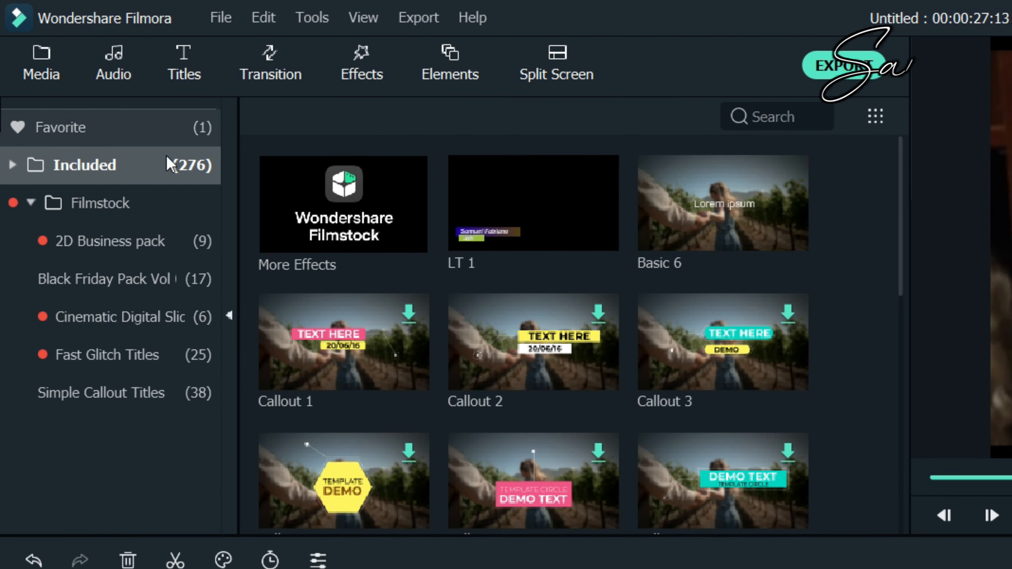
left_click(92, 165)
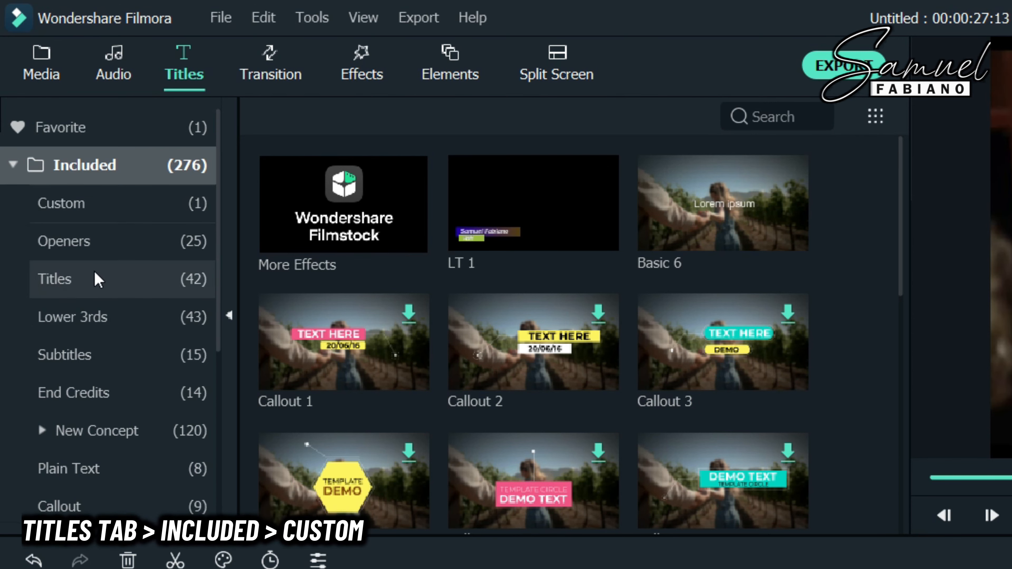
left_click(106, 203)
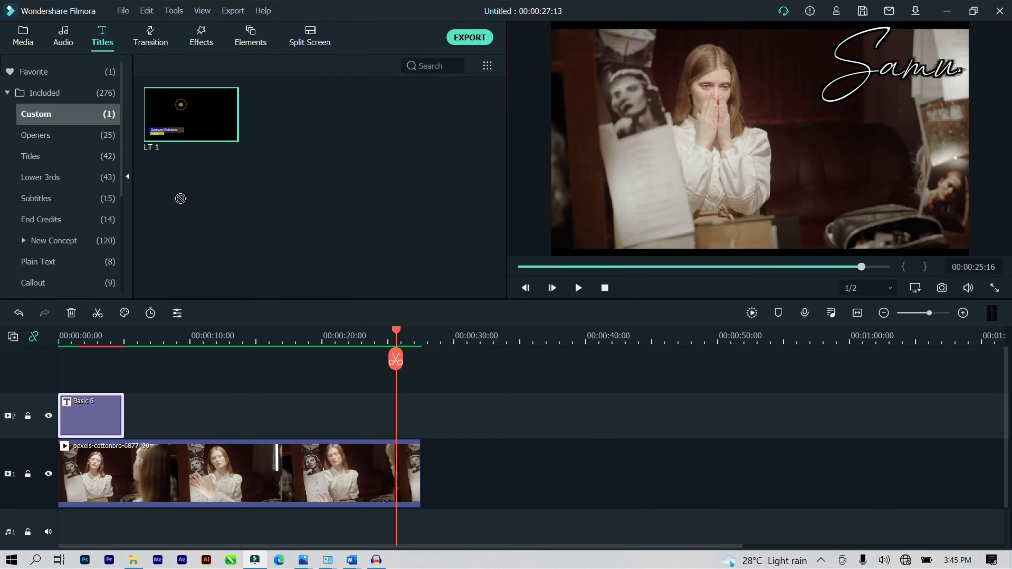
left_click_drag(305, 207, 207, 332)
left_click(206, 332)
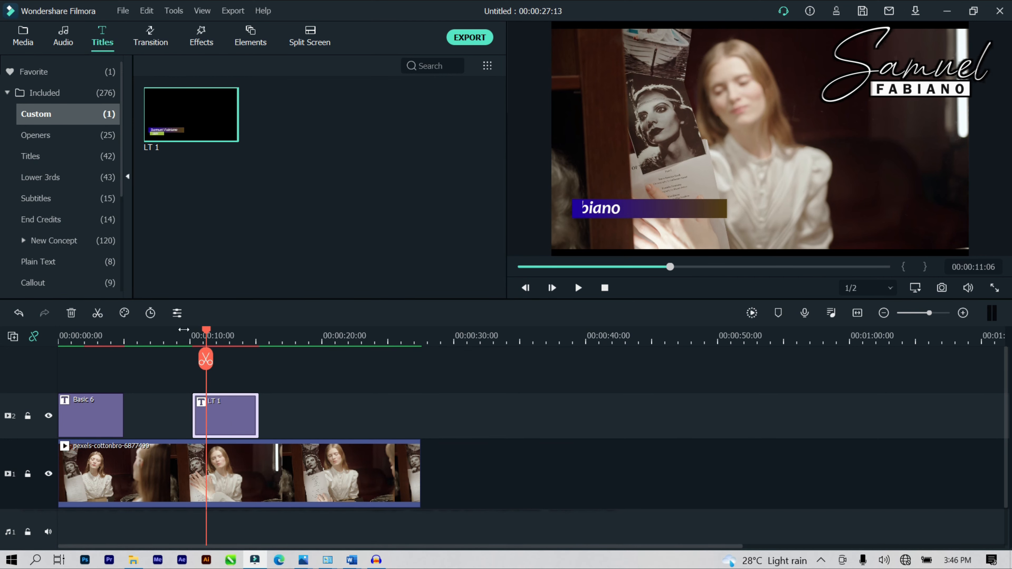
Step: Open the LT 1 title in the advanced title editor and select its Rectangle layer
left_click(178, 314)
scroll(347, 250, "down", 1)
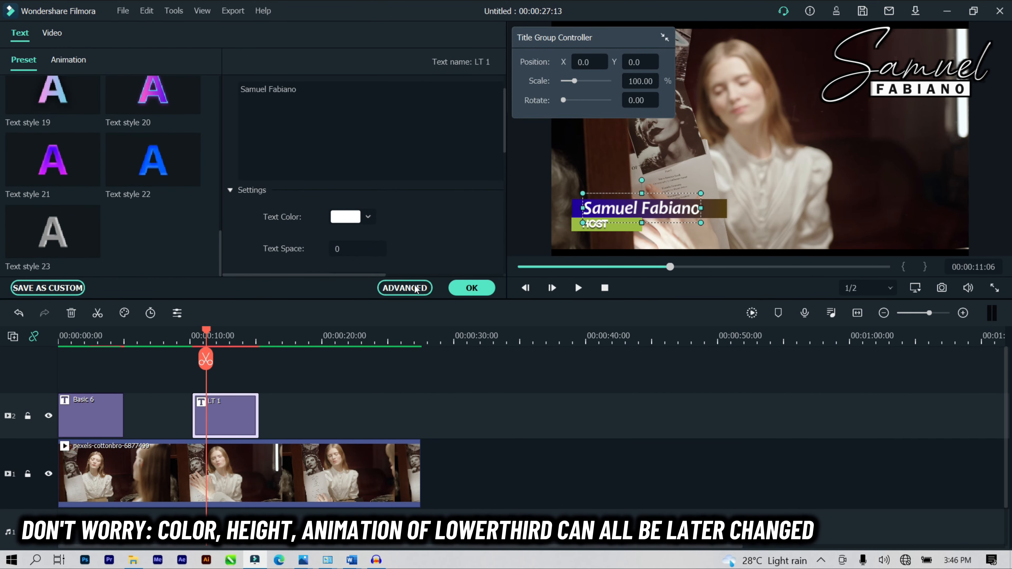
left_click(404, 288)
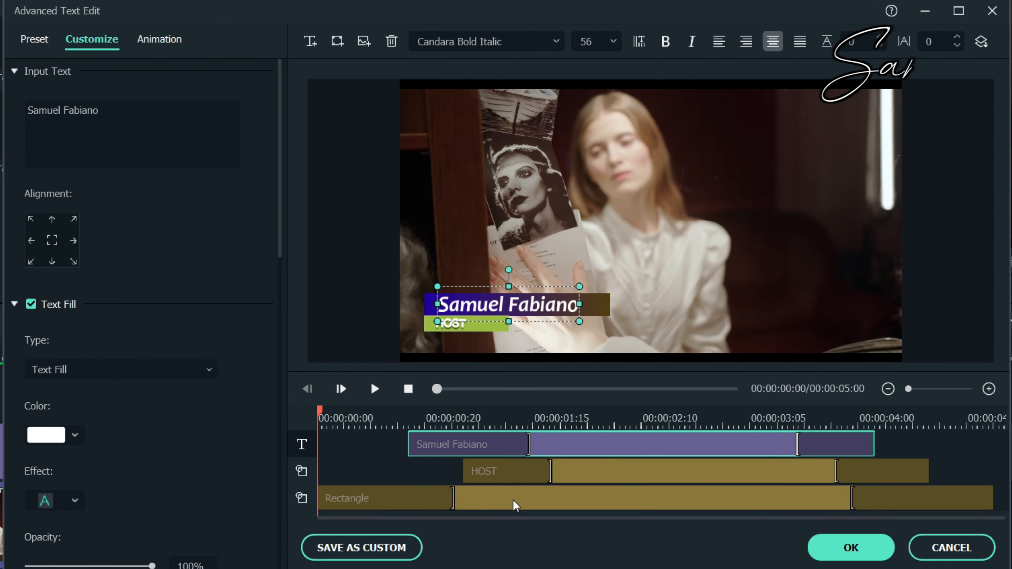
left_click(516, 506)
scroll(108, 419, "down", 12)
scroll(110, 412, "down", 10)
scroll(110, 412, "up", 5)
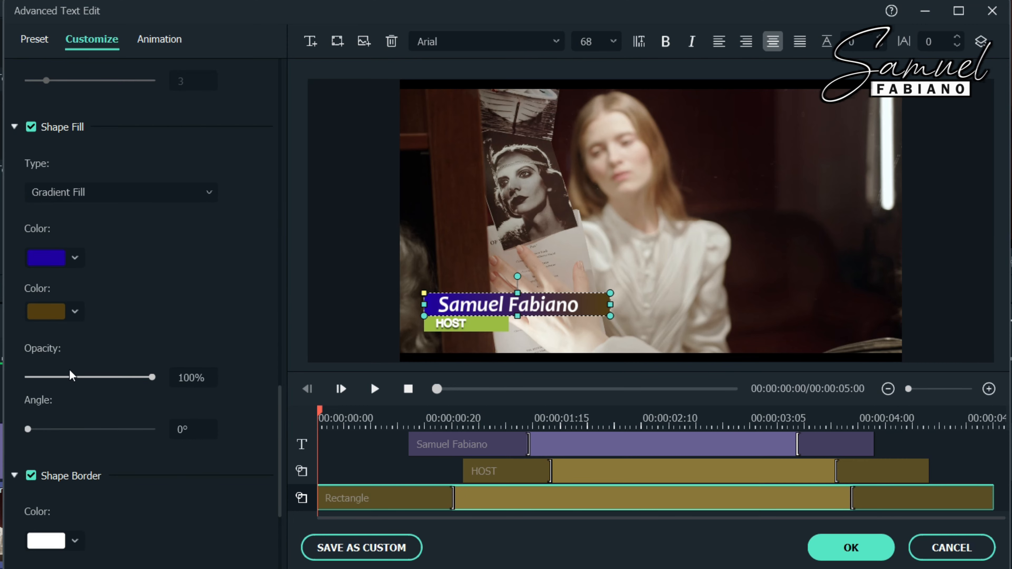
Step: Set the Rectangle's gradient fill colours to dark red and lime green and apply the changes
left_click(75, 257)
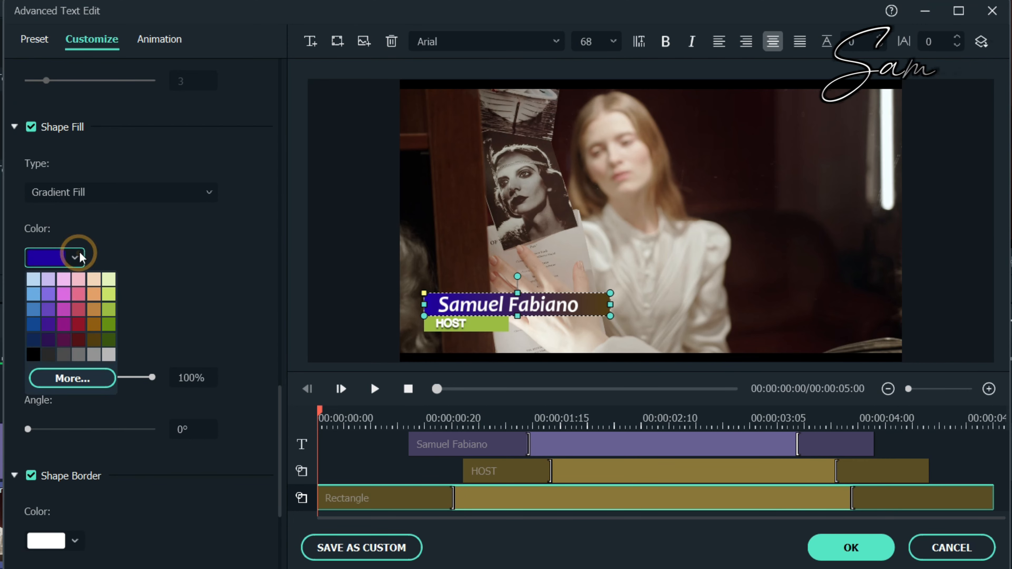
left_click(84, 341)
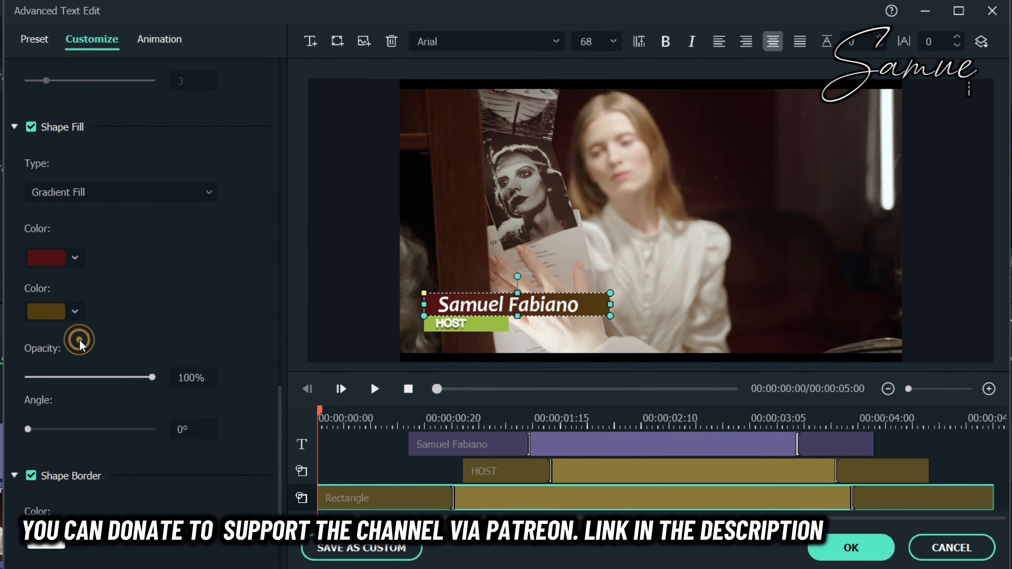
left_click(75, 311)
left_click(40, 330)
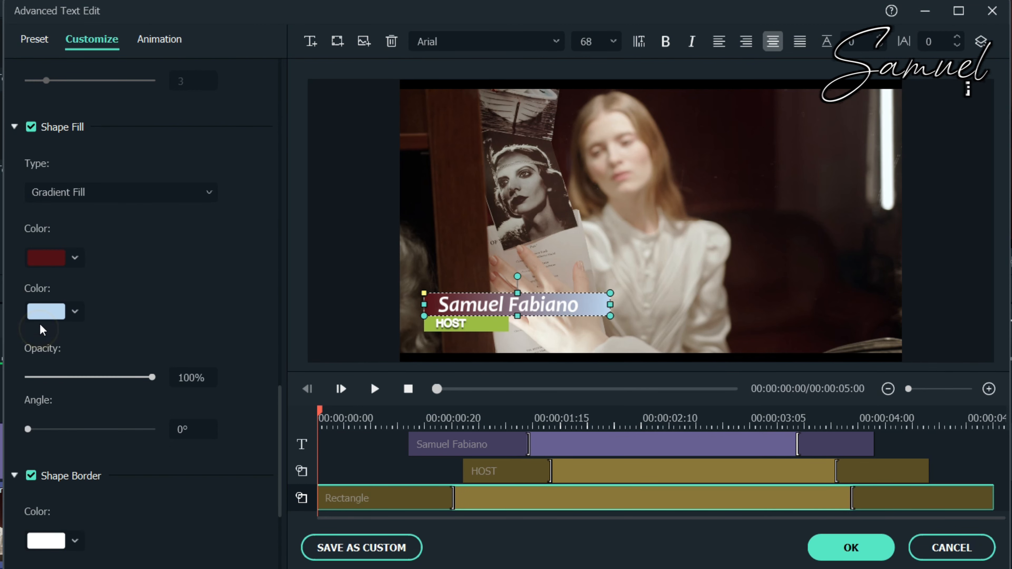
left_click(73, 316)
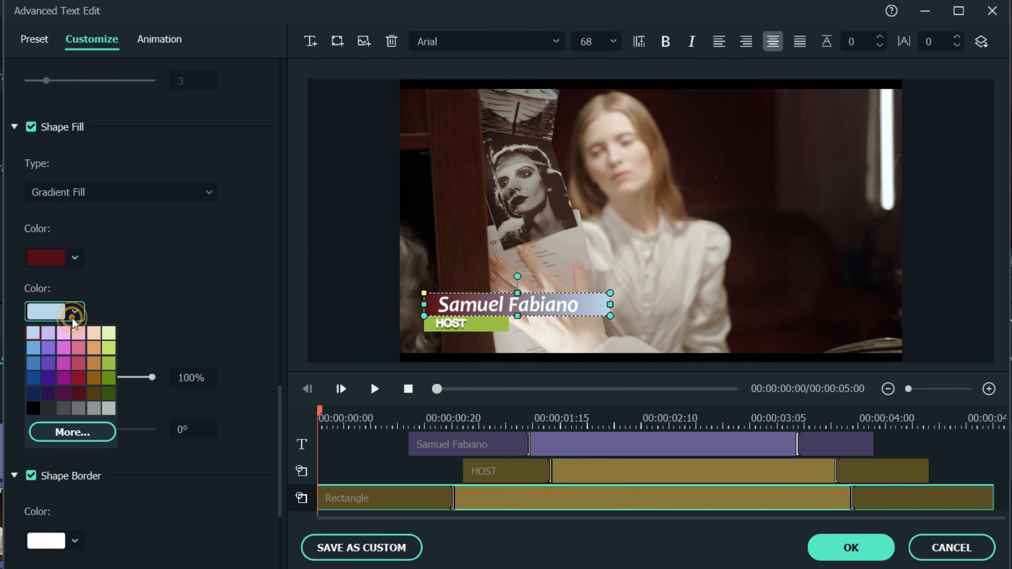
left_click(51, 360)
left_click(217, 285)
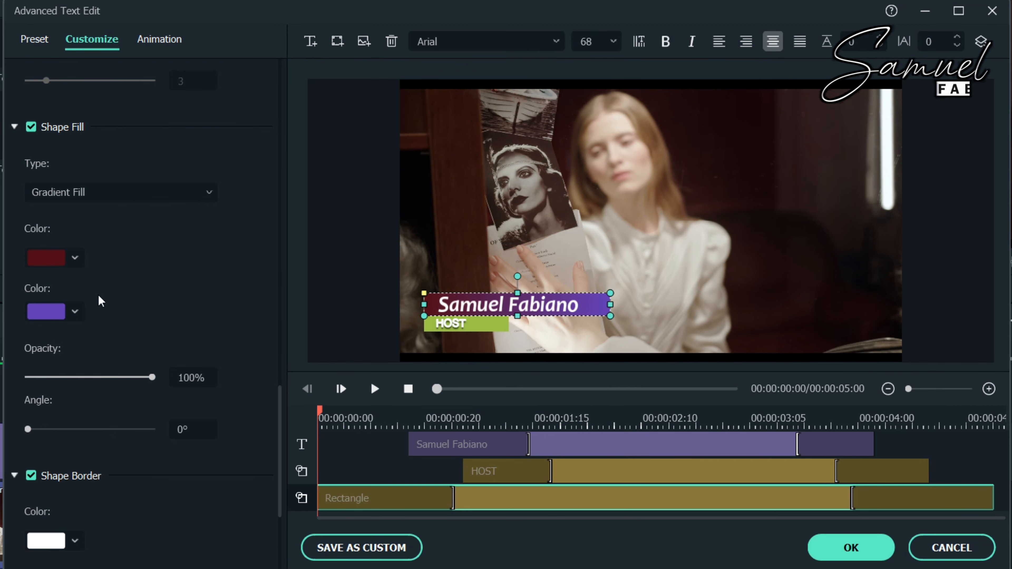
left_click(80, 313)
left_click(109, 360)
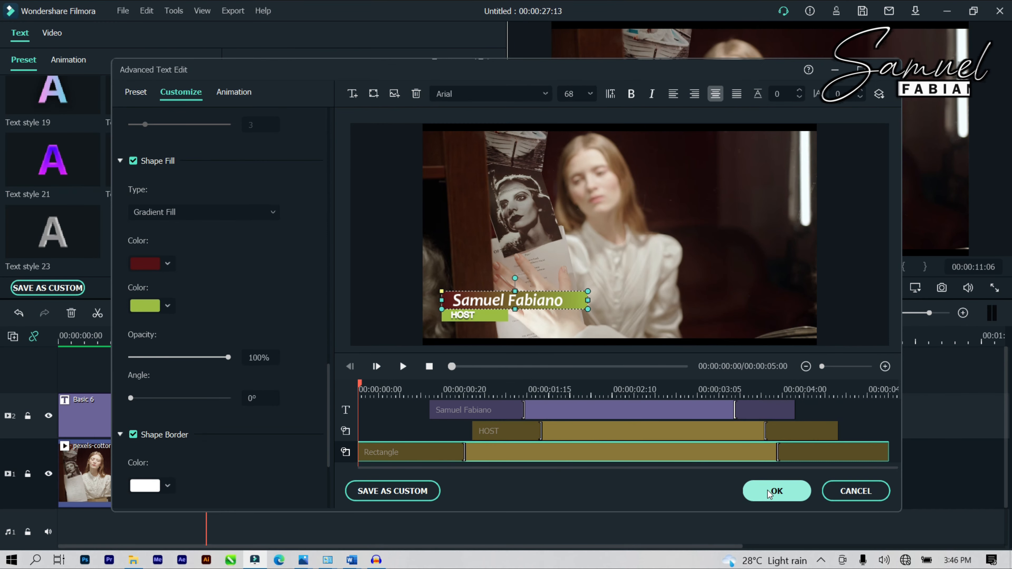
left_click(769, 492)
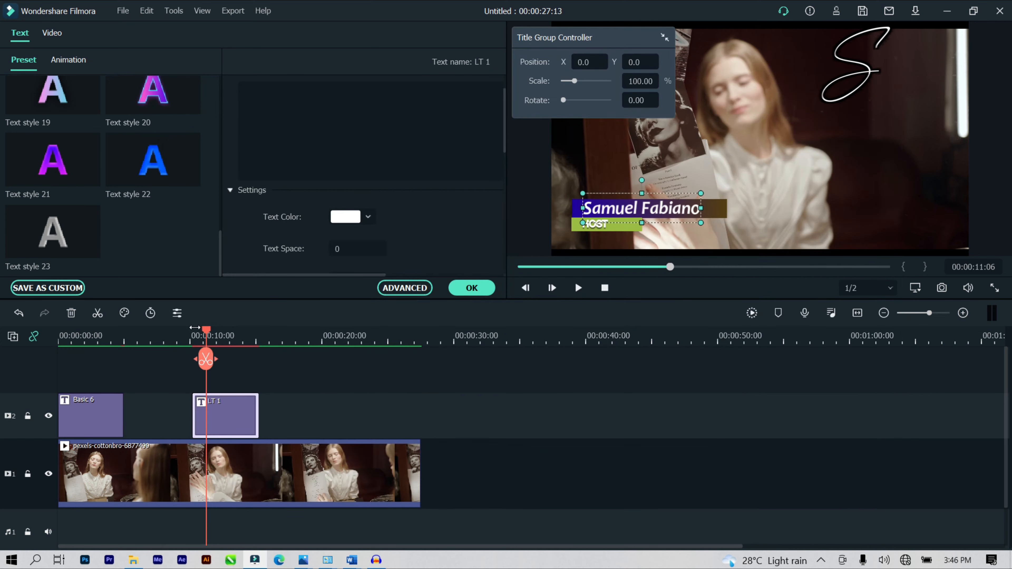
left_click(194, 329)
left_click(579, 288)
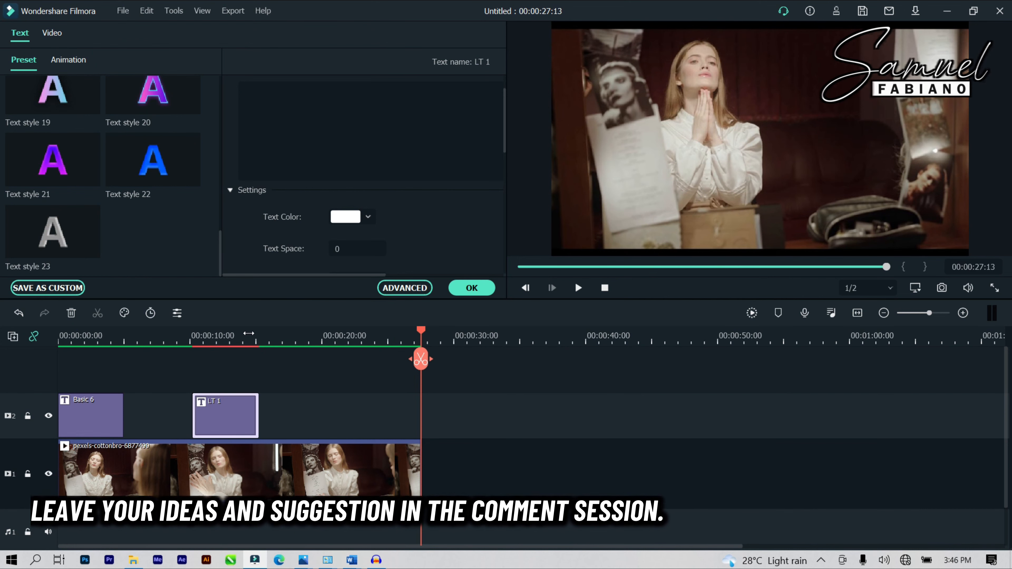
left_click(249, 333)
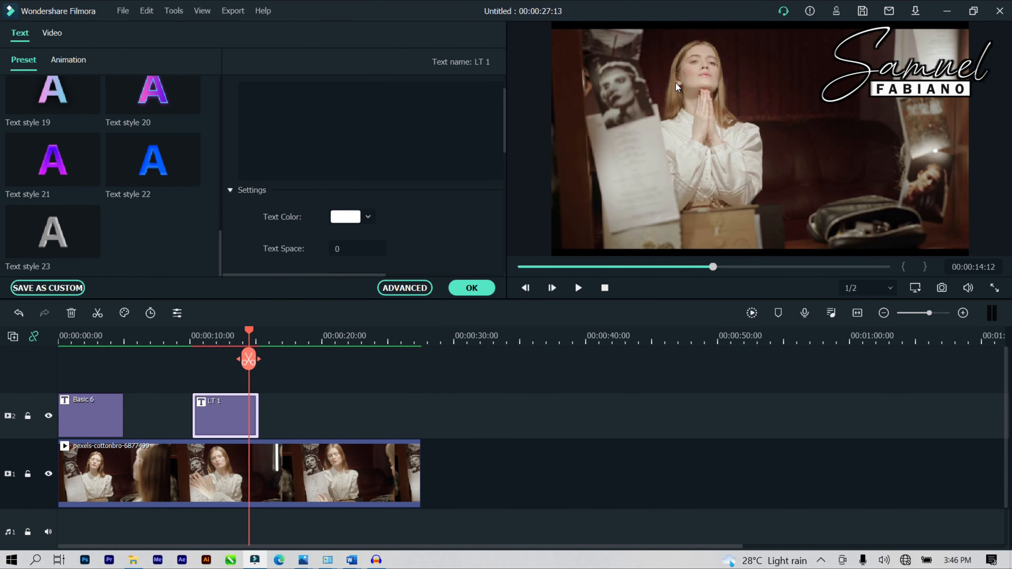